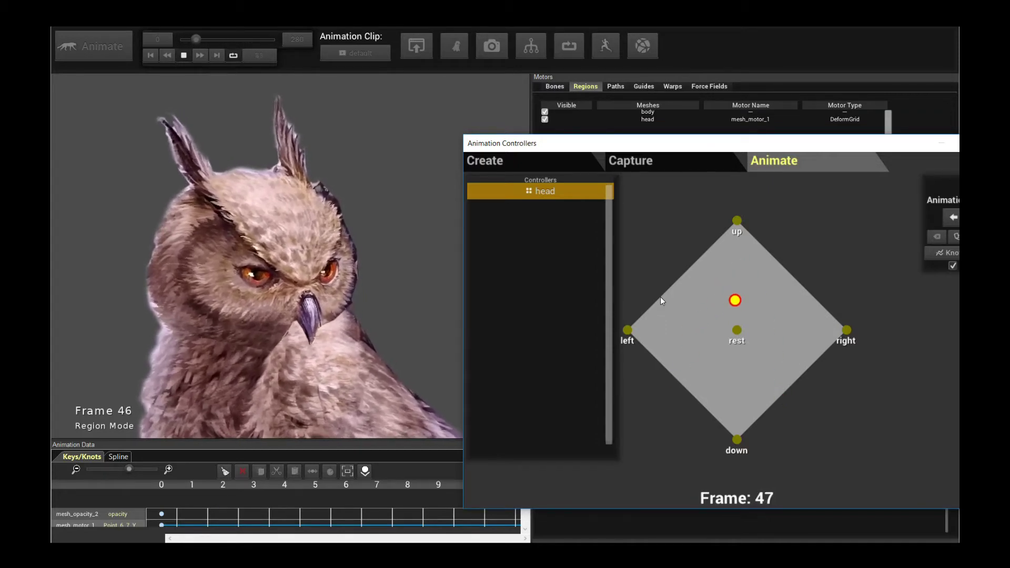
click(300, 240)
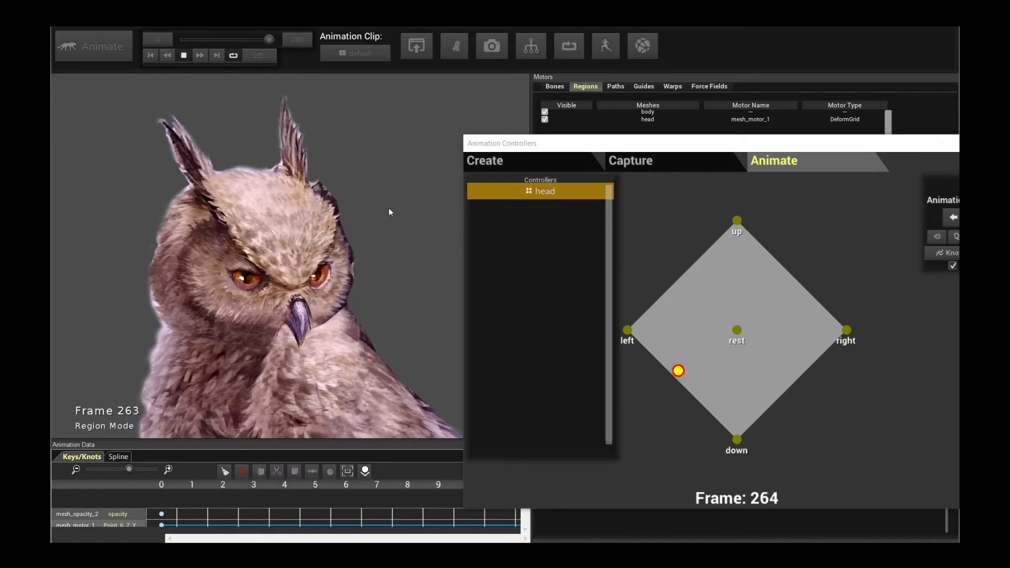
key(space)
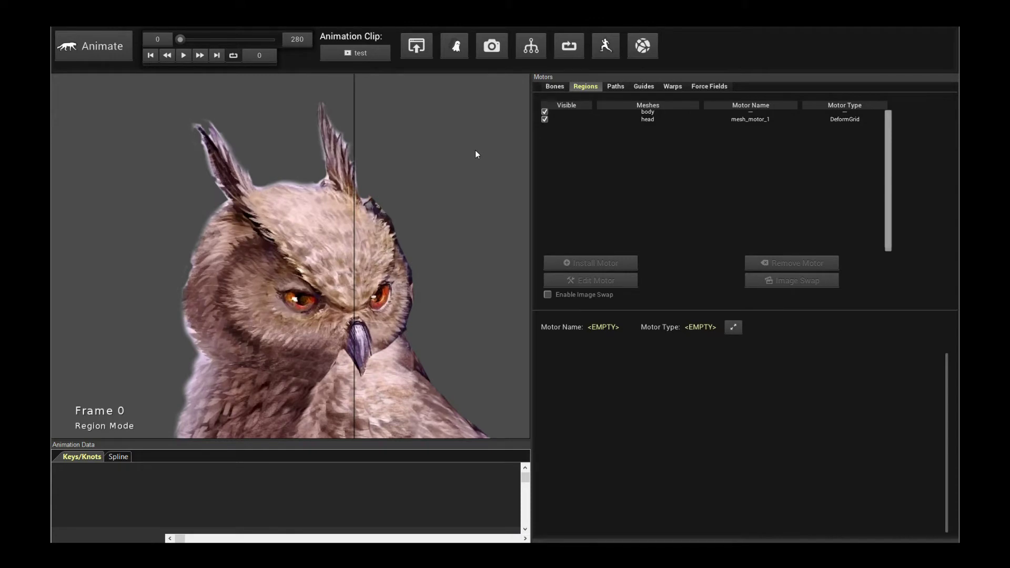
Open the head mesh's grid motor for editing at frame 0.
mouse_move(179, 40)
mouse_down()
mouse_move(245, 42)
mouse_move(170, 37)
mouse_up()
click(676, 119)
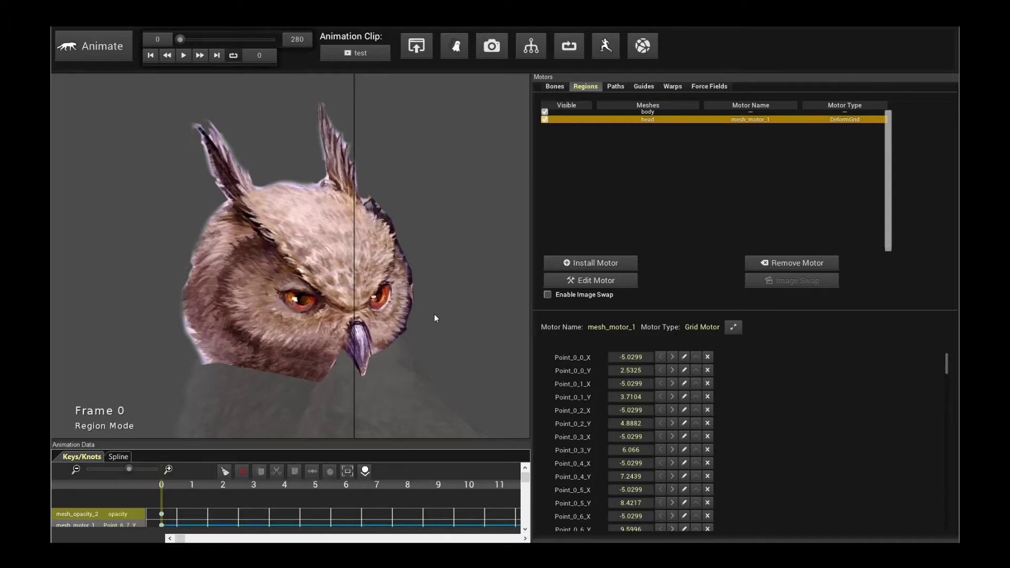
click(594, 282)
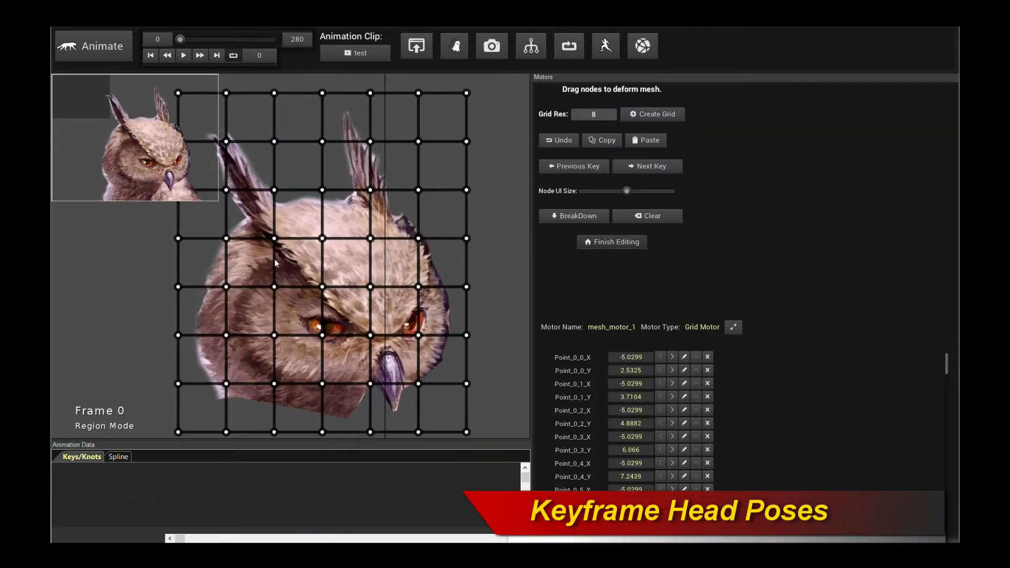
Examine the head's grid poses keyframe by keyframe between frames 0 and 148, return to frame 0 and finish the motor editing.
click(657, 168)
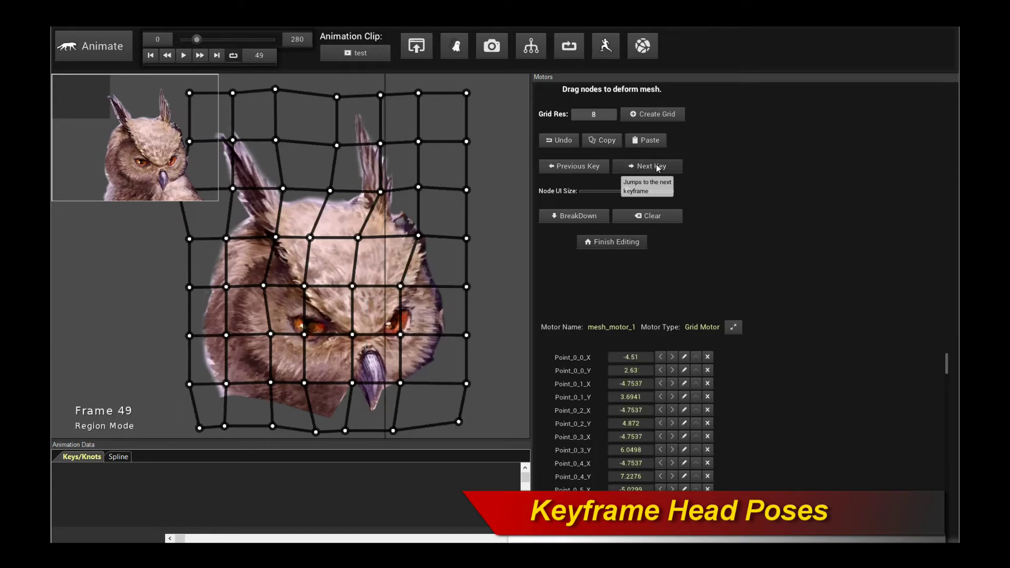
click(657, 167)
click(657, 168)
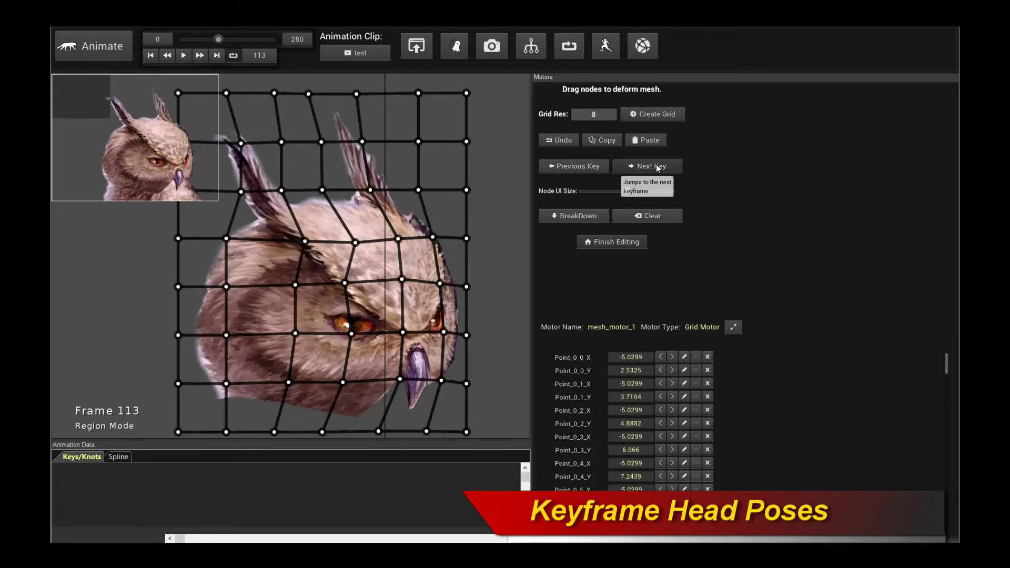
click(658, 167)
click(583, 167)
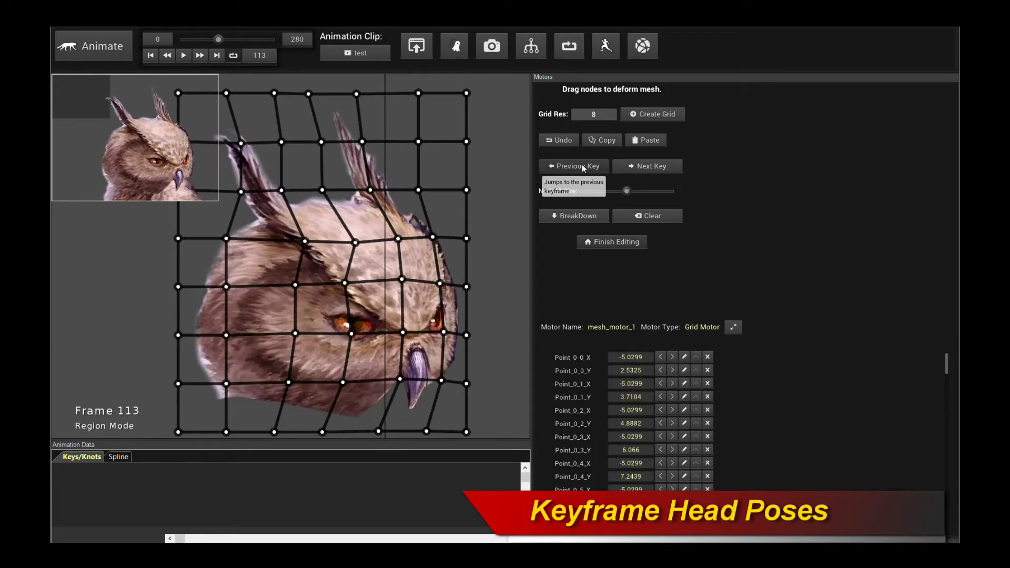
click(574, 169)
click(581, 168)
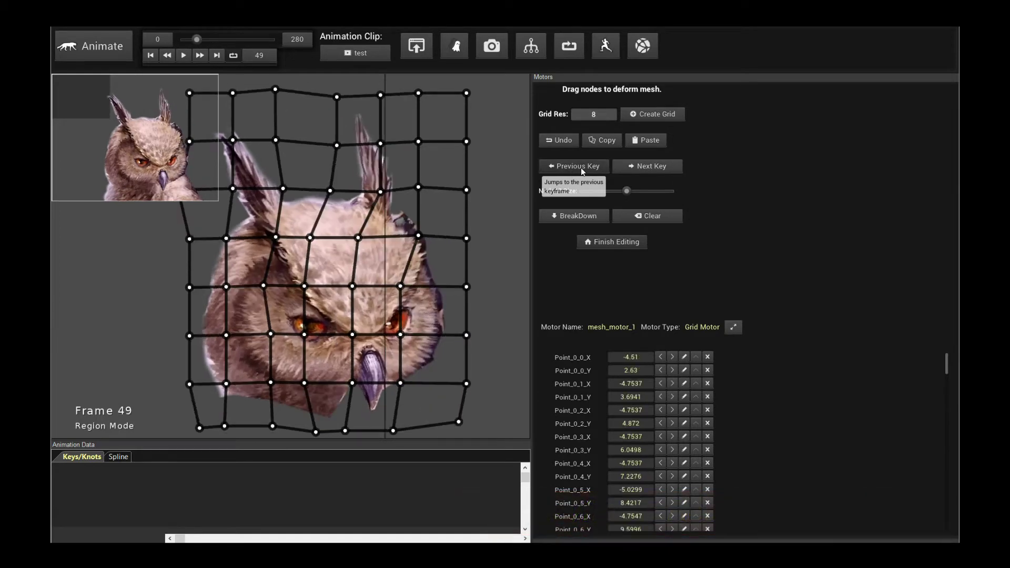
click(583, 168)
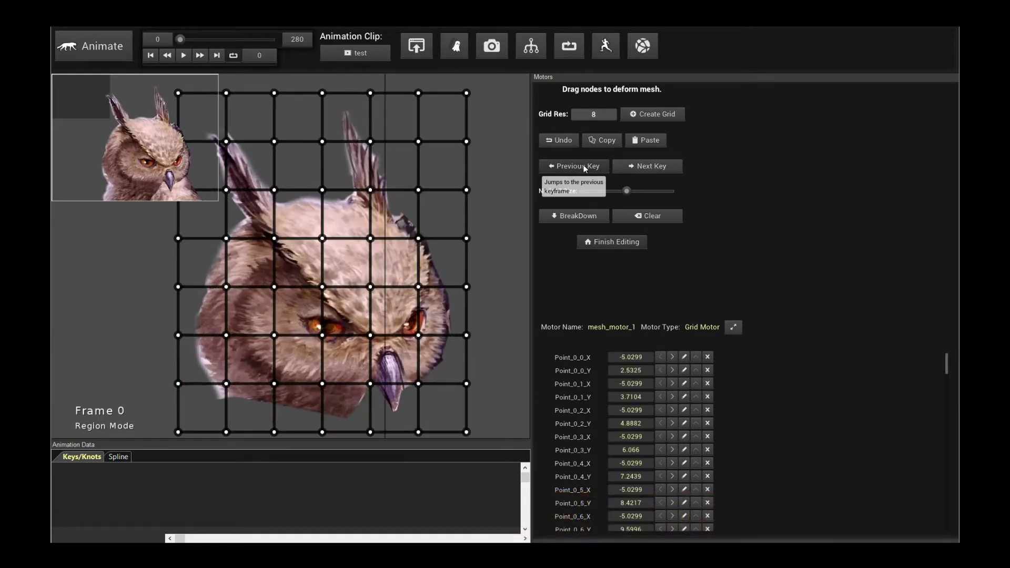
click(639, 167)
click(639, 167)
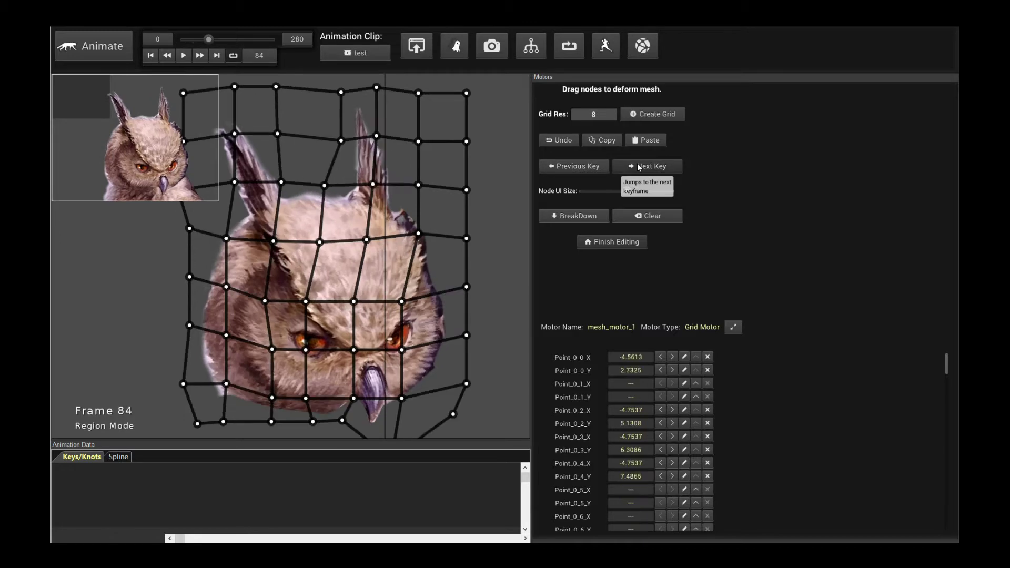
click(639, 167)
click(639, 167)
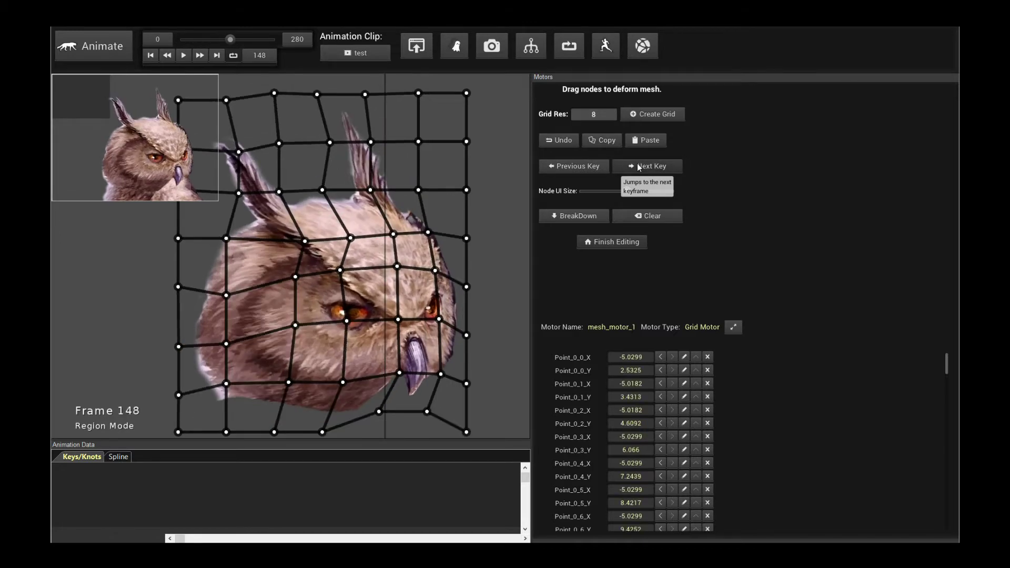
click(583, 167)
click(584, 168)
click(583, 167)
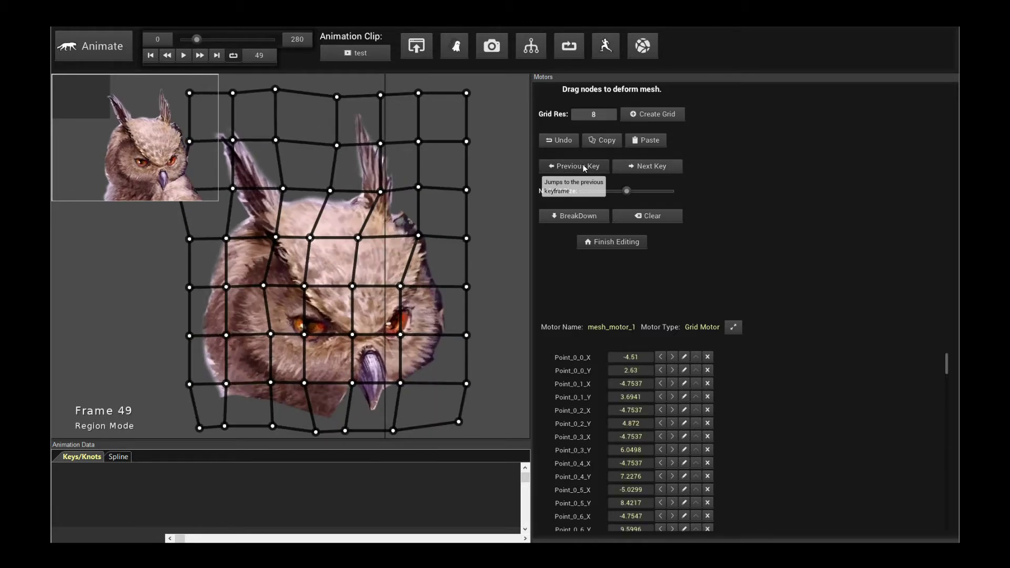
click(584, 167)
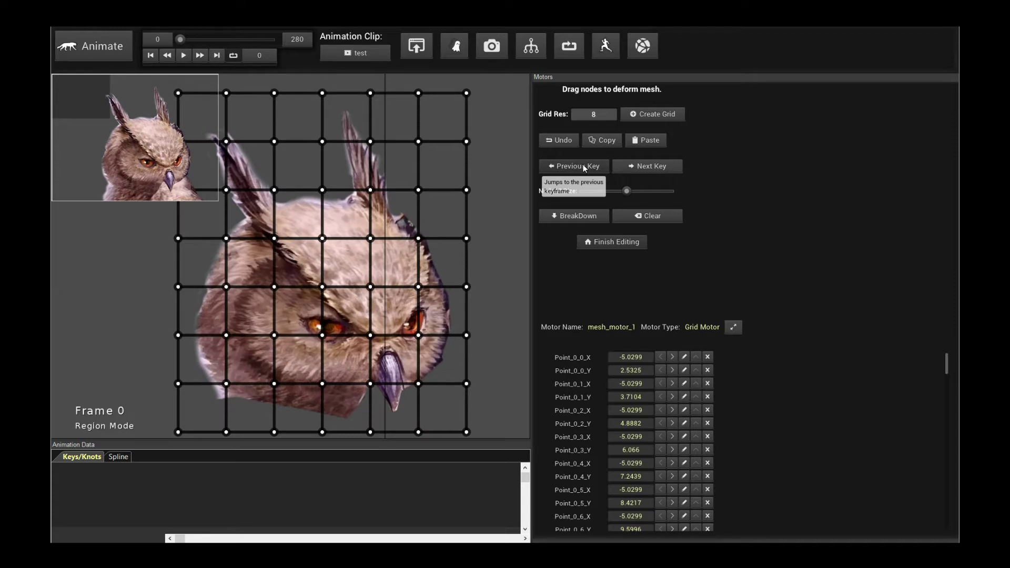
click(656, 168)
click(656, 167)
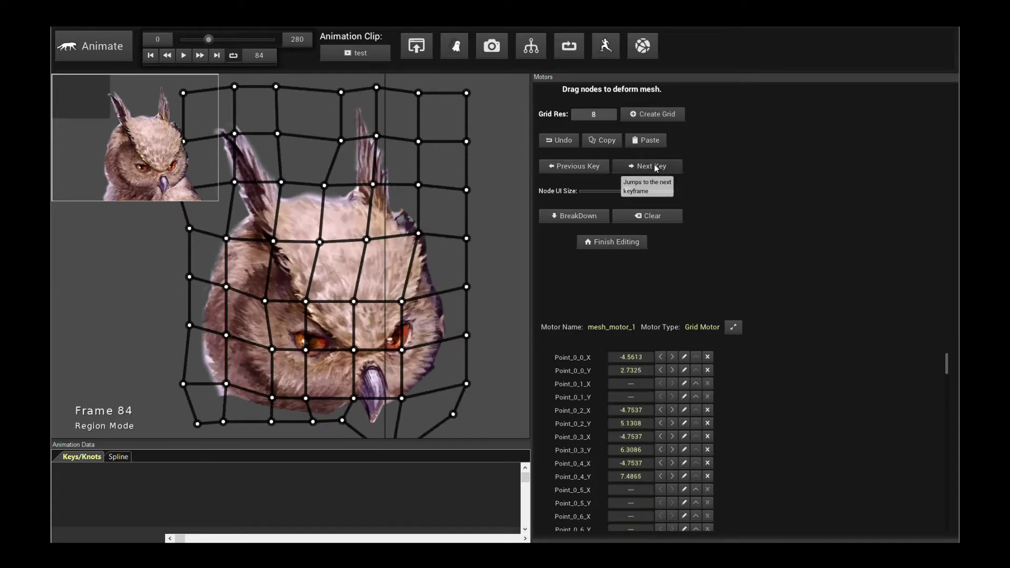
click(655, 167)
click(656, 167)
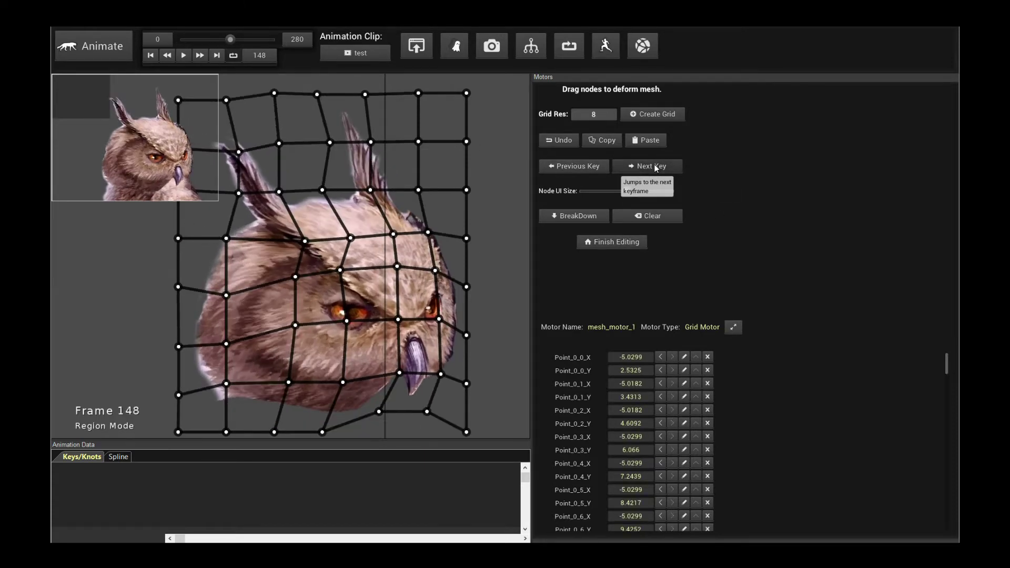
click(595, 166)
click(595, 166)
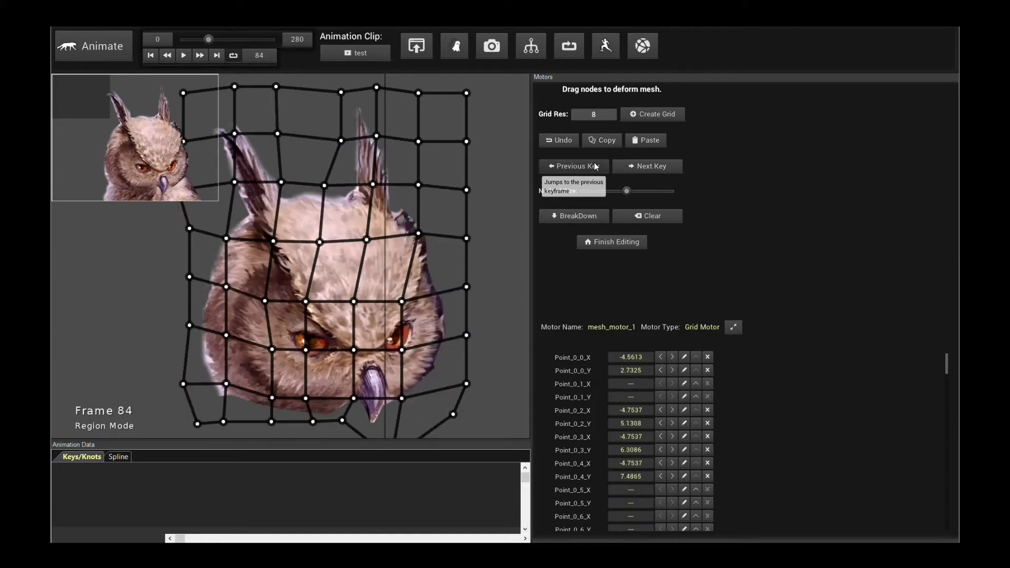
click(594, 166)
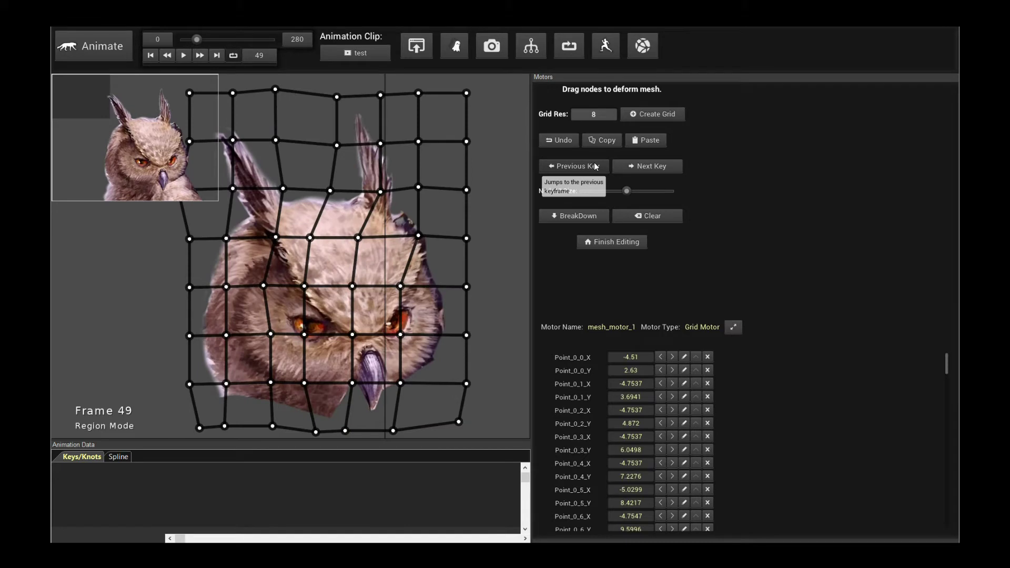
click(595, 166)
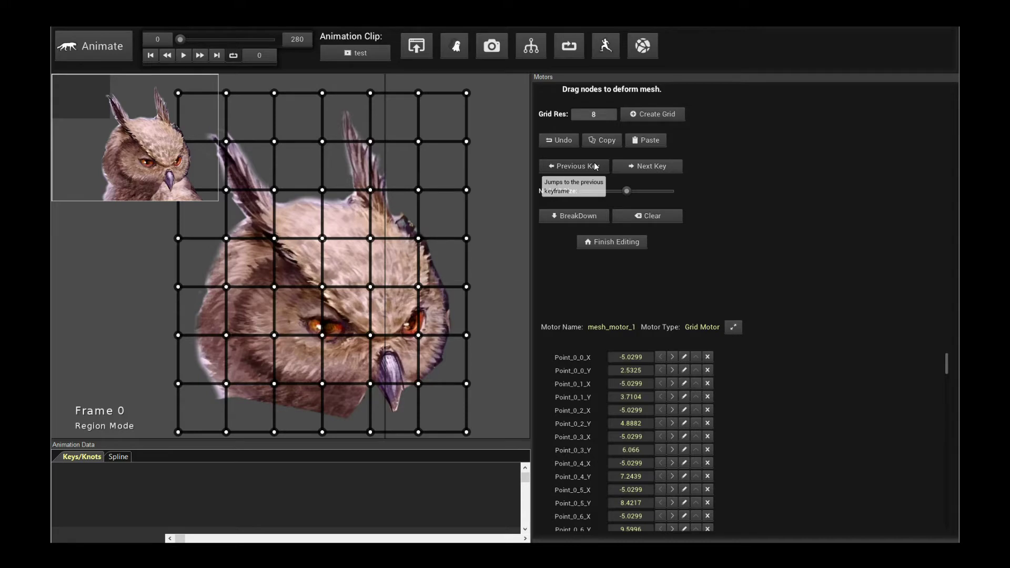
click(627, 243)
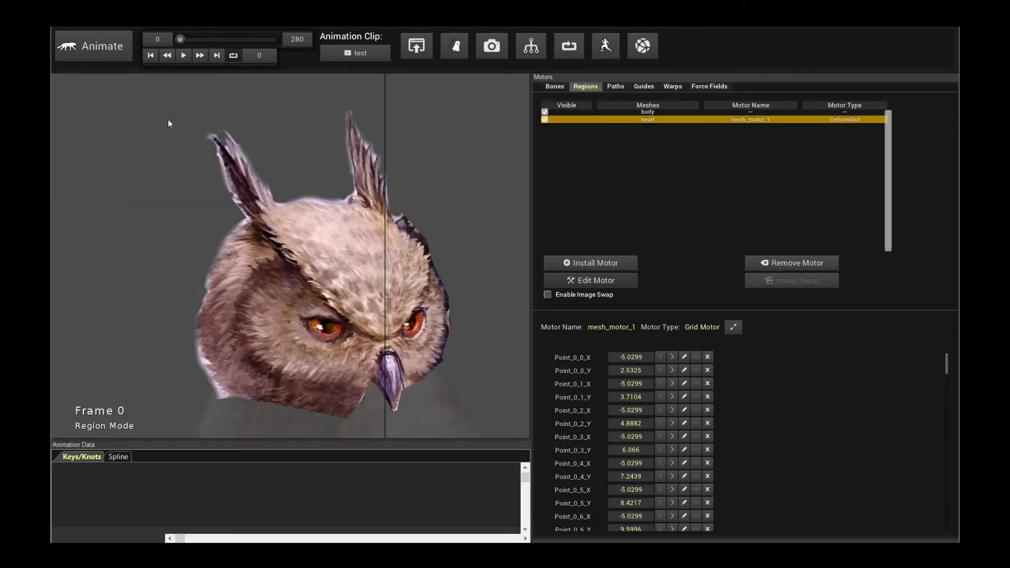
Preview the keyframed head poses by scrubbing the timeline, return to frame 0 and deselect the head mesh.
click(324, 253)
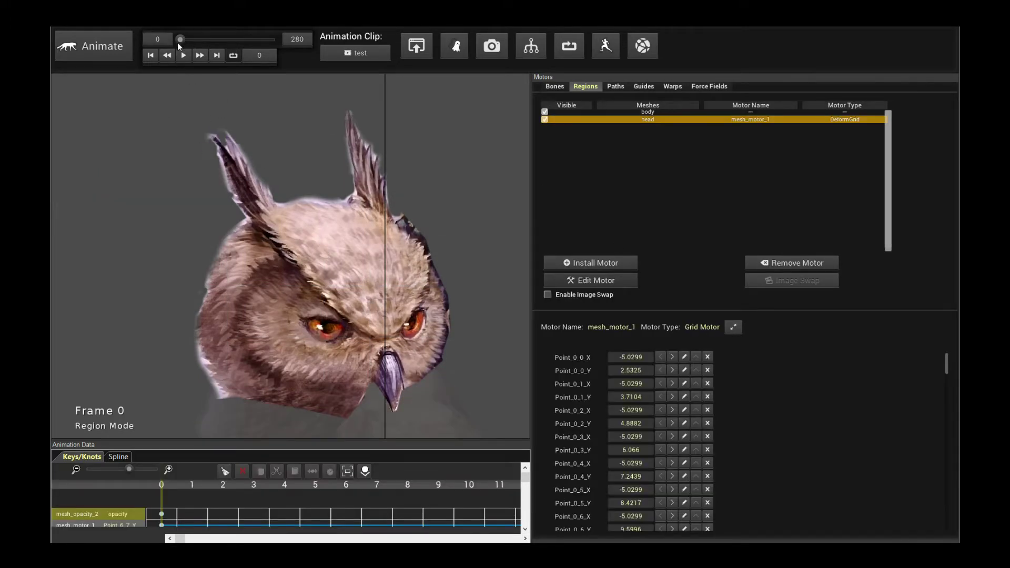
drag(181, 38, 219, 39)
drag(194, 36, 174, 33)
click(473, 150)
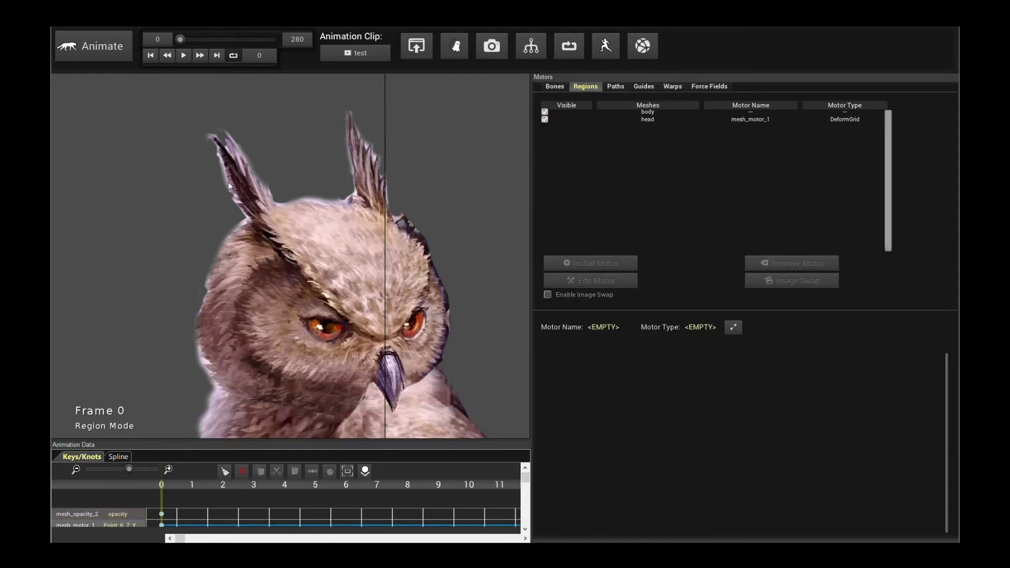
Bring up the Animation Controllers window, reposition it over the workspace and enlarge it.
right_click(153, 27)
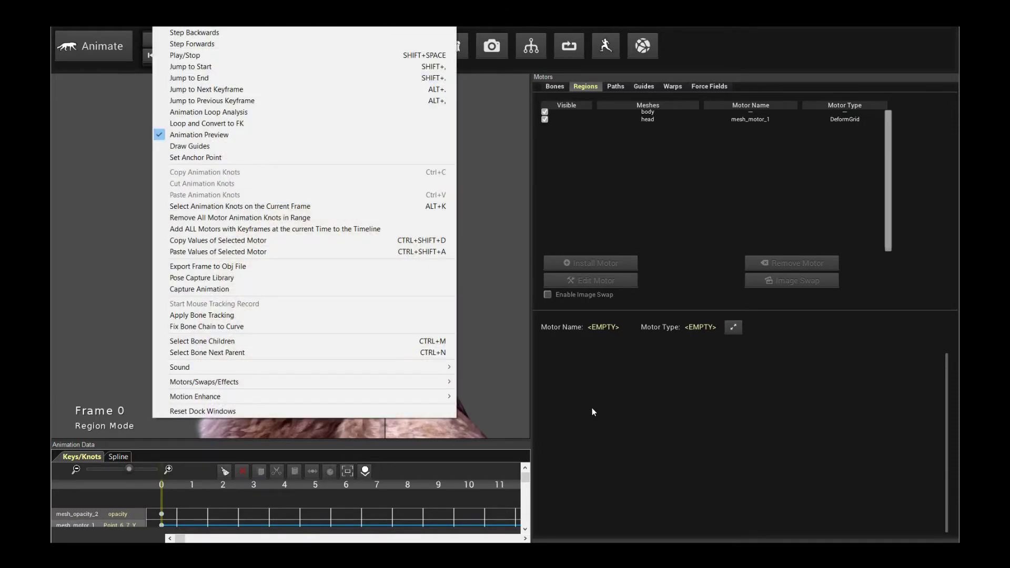
mouse_move(264, 383)
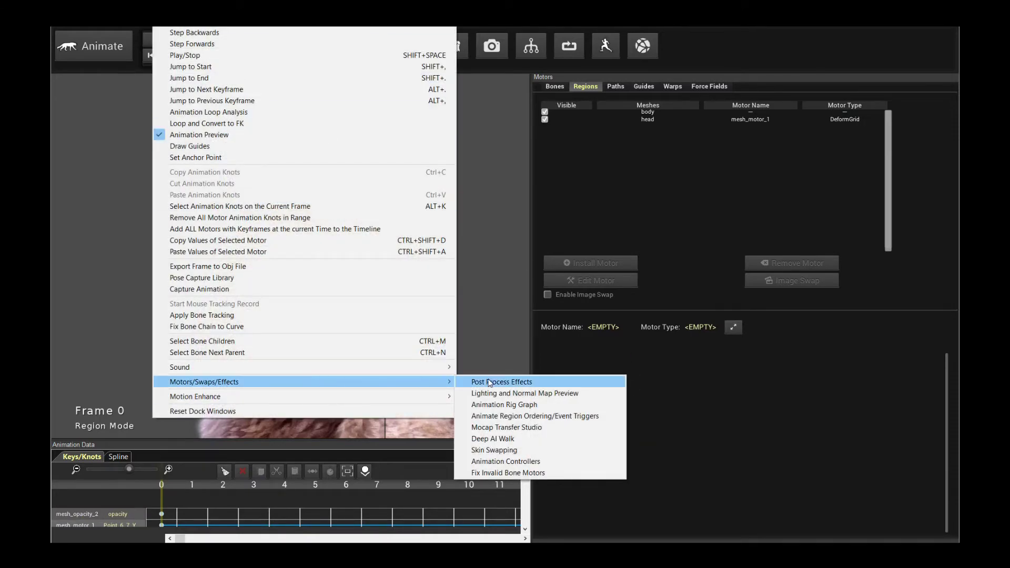
click(525, 461)
drag(487, 157, 412, 88)
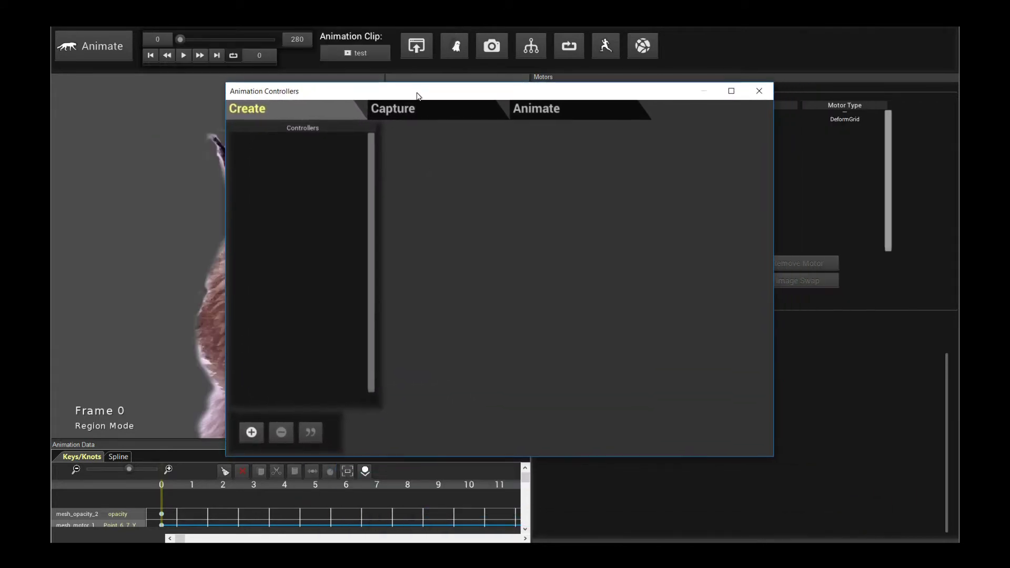
drag(774, 456, 812, 481)
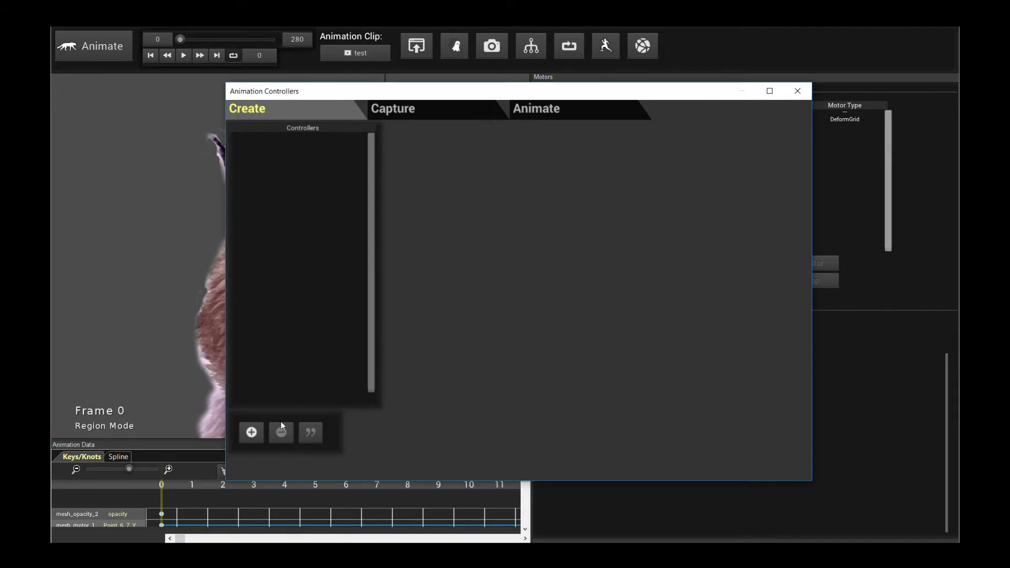
Add a new Polygon animation controller with the default name mesh_controller_0.
click(252, 432)
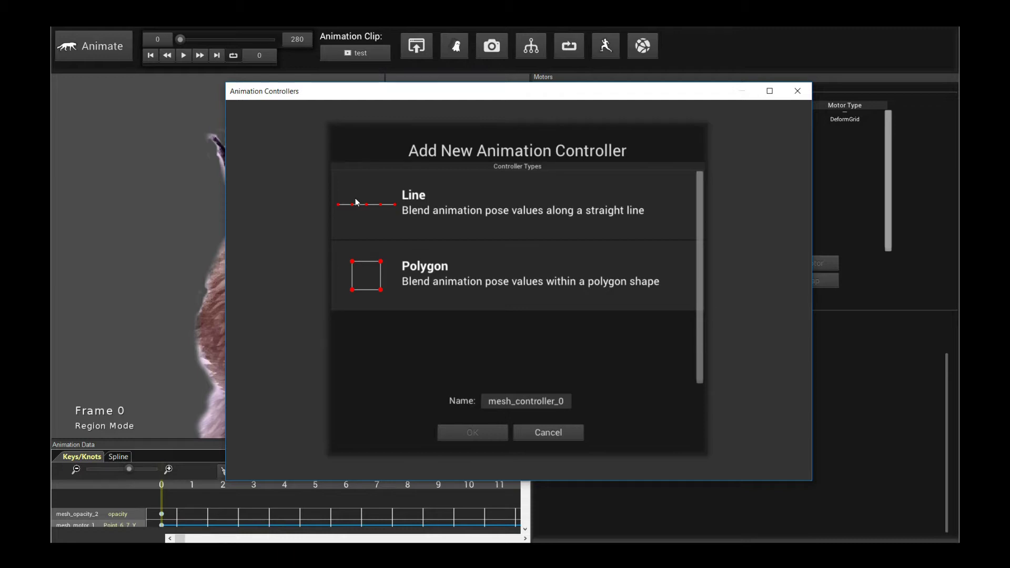
click(436, 285)
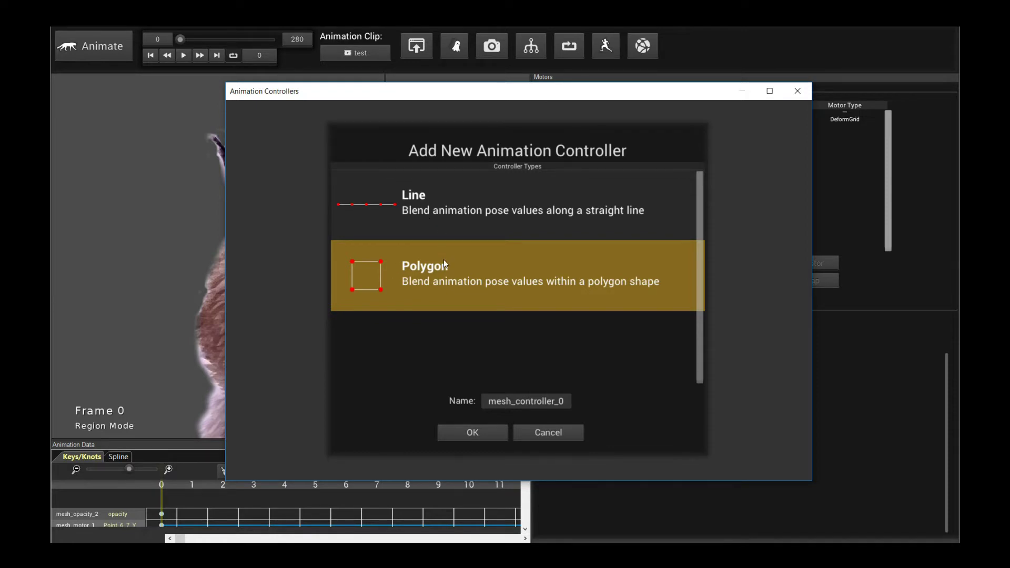
click(489, 436)
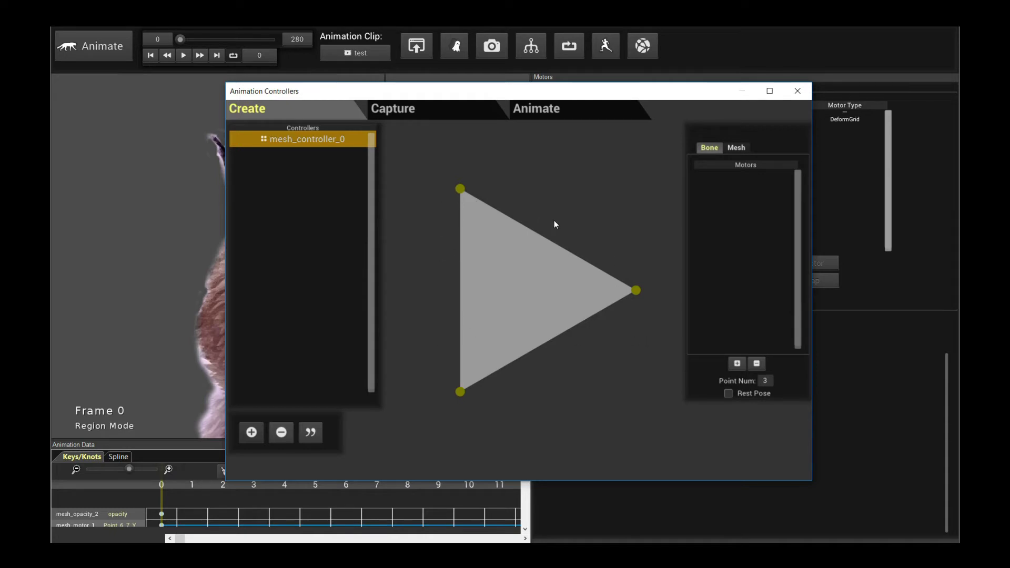
Set the polygon controller's number of points to 4.
click(766, 381)
text(4)
key(Return)
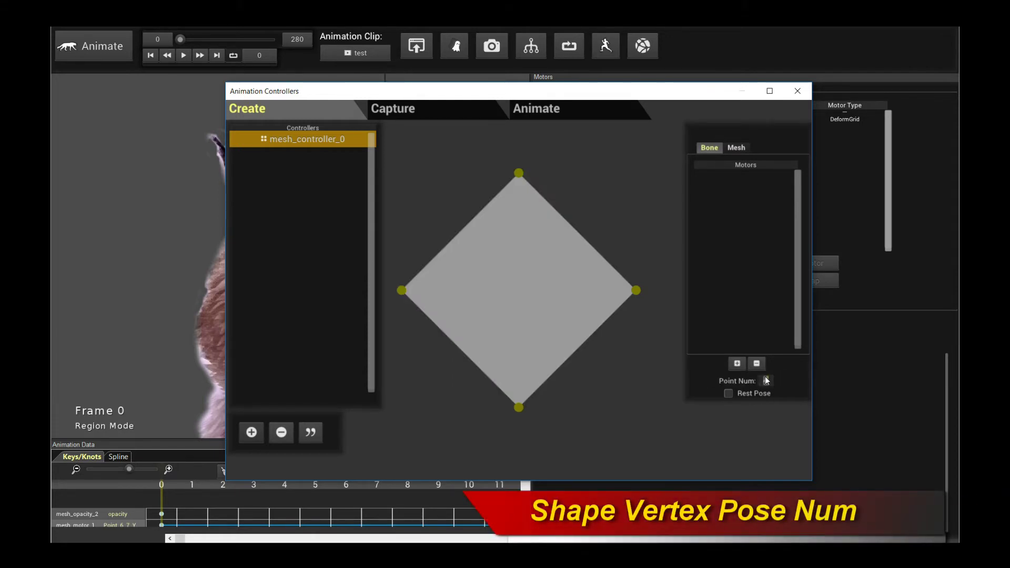
Try a 12-point shape for the polygon controller and set it back to 4 points.
text(12)
key(Return)
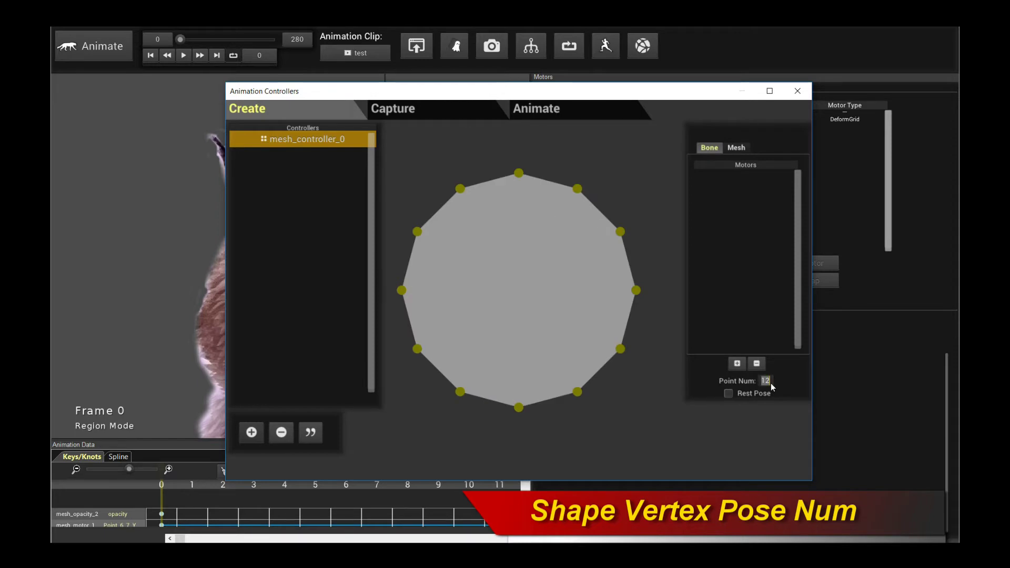
text(4)
key(Return)
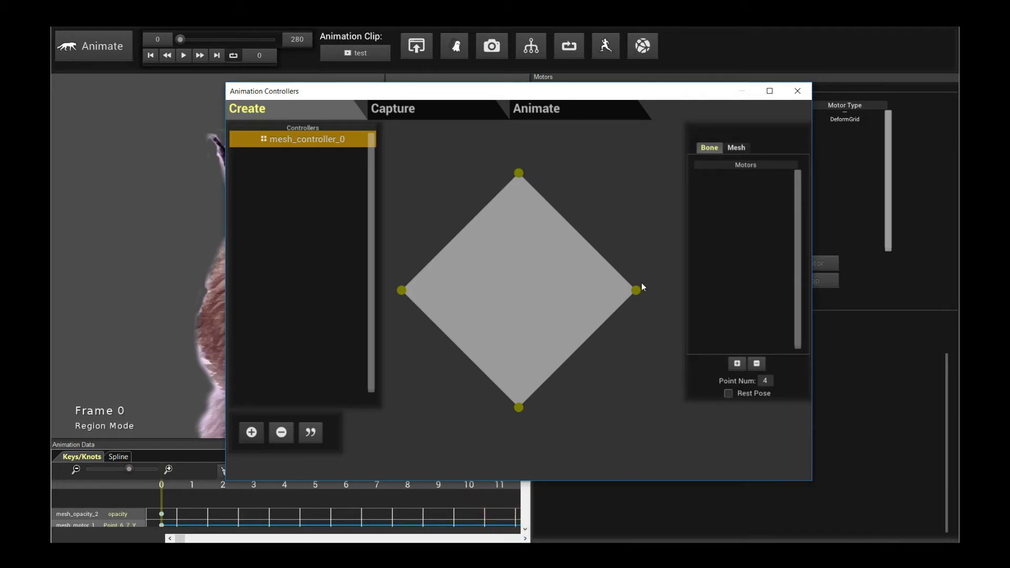
Move the Animation Controllers window aside, select the owl's head mesh in the viewport and bring the window back over the workspace.
drag(348, 92, 577, 117)
mouse_move(180, 39)
mouse_down()
mouse_move(193, 41)
mouse_move(181, 39)
mouse_up()
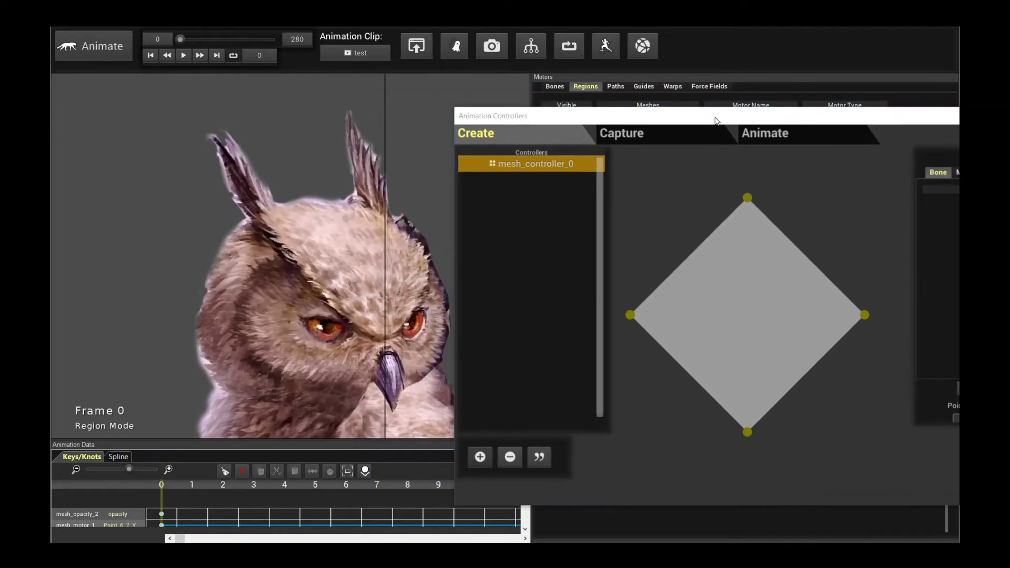
drag(715, 120, 600, 119)
drag(663, 119, 743, 140)
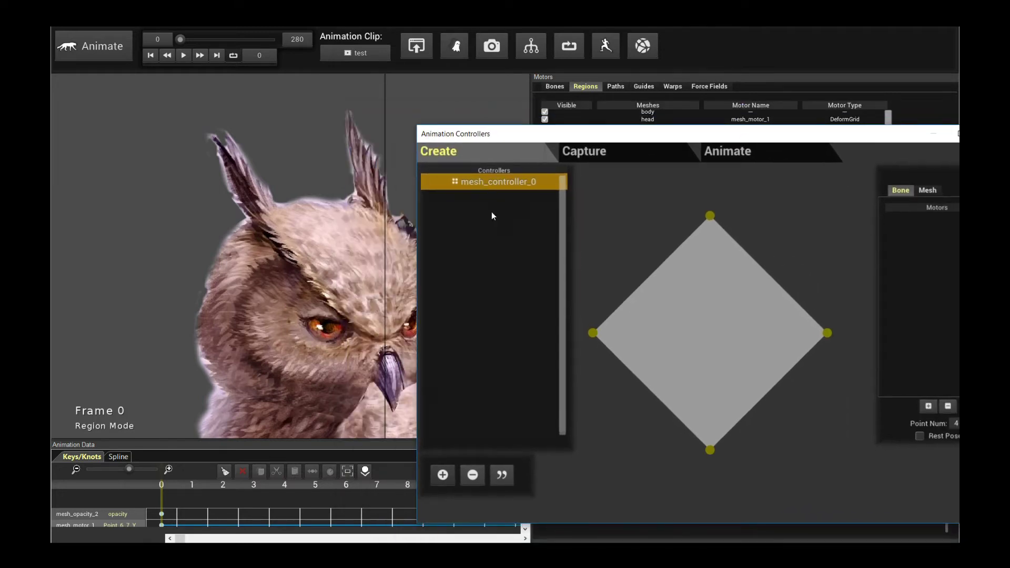
drag(446, 136, 508, 140)
click(339, 281)
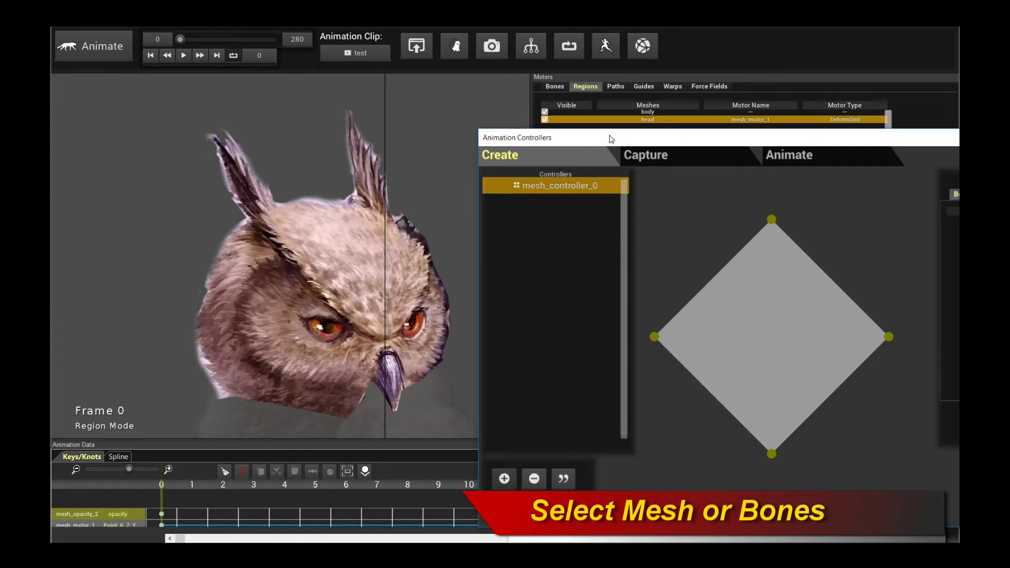
drag(610, 138, 351, 124)
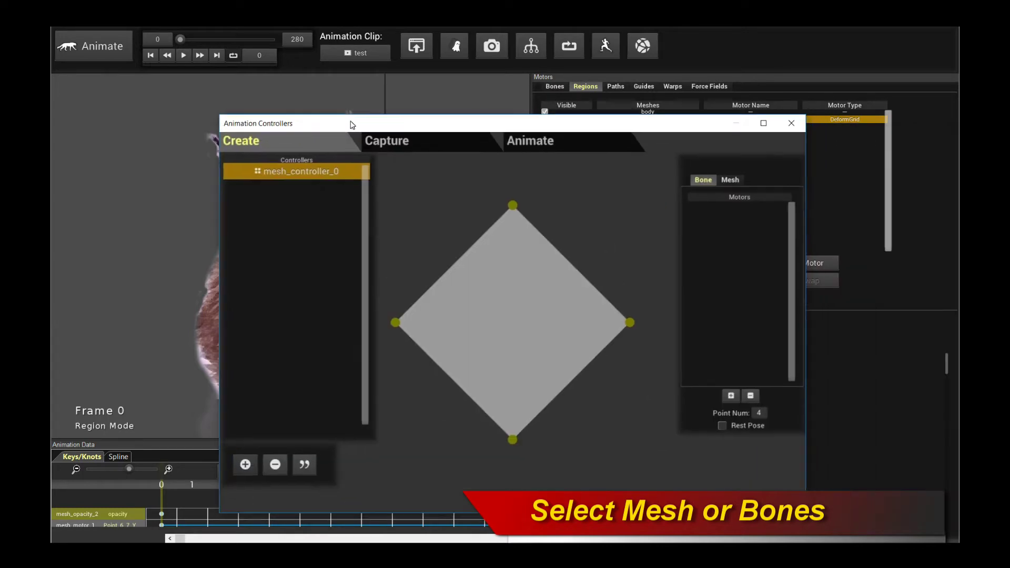
Add the selected head's mesh motor to the controller, plus the bone motors of the owl bones box-selected in the viewport.
click(730, 397)
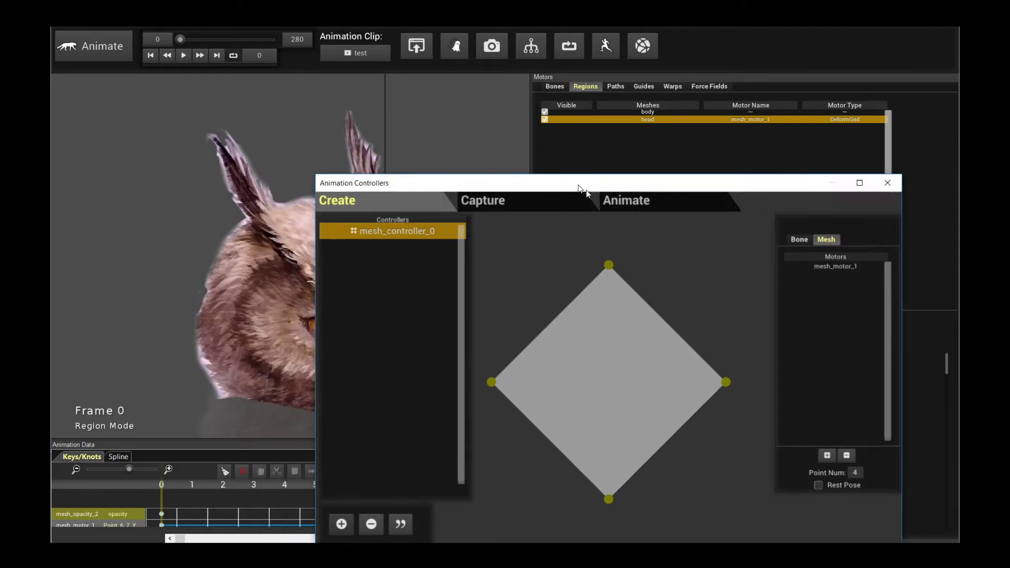
click(818, 254)
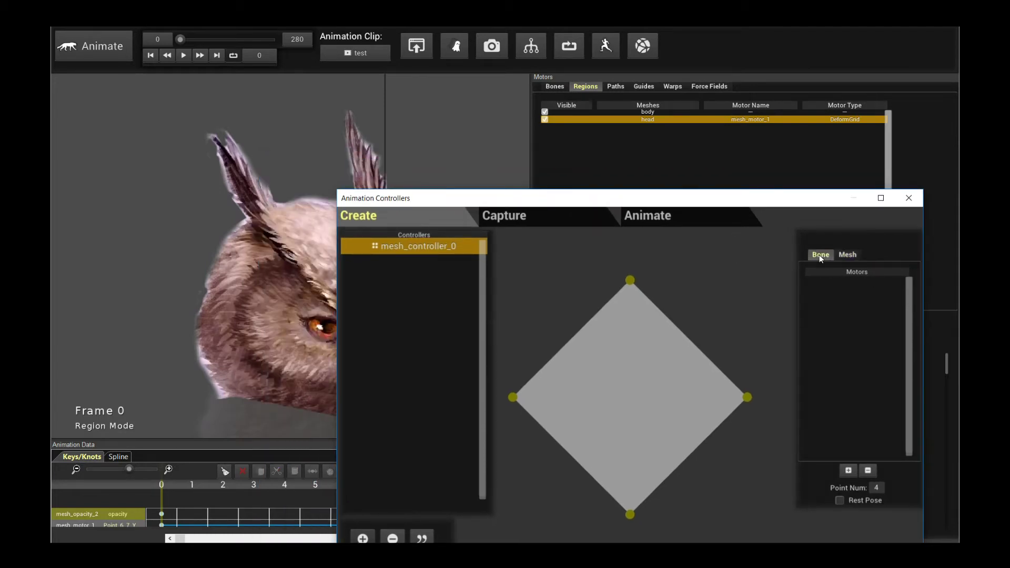
click(555, 86)
click(544, 185)
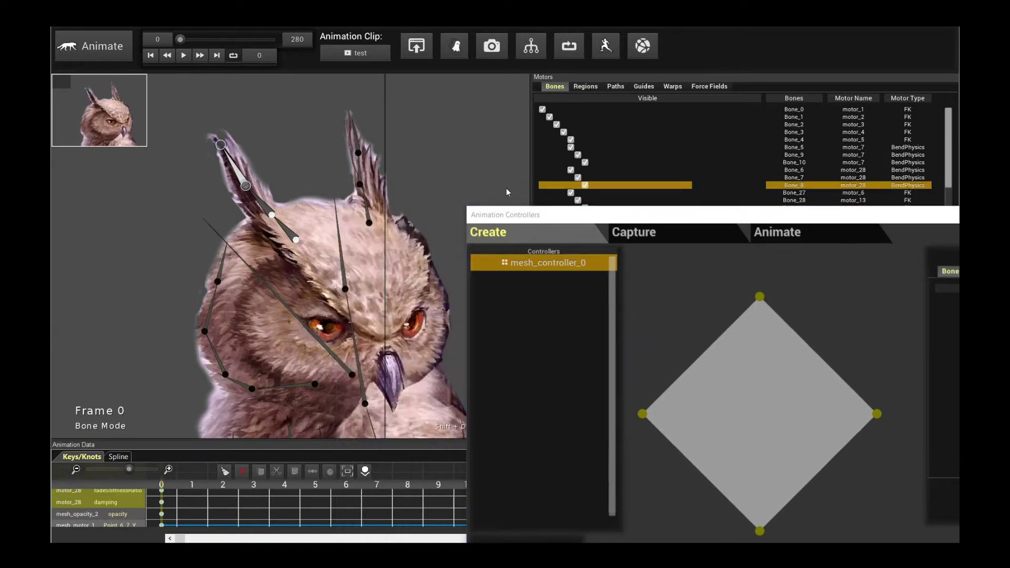
key(shift+d)
drag(412, 397, 445, 450)
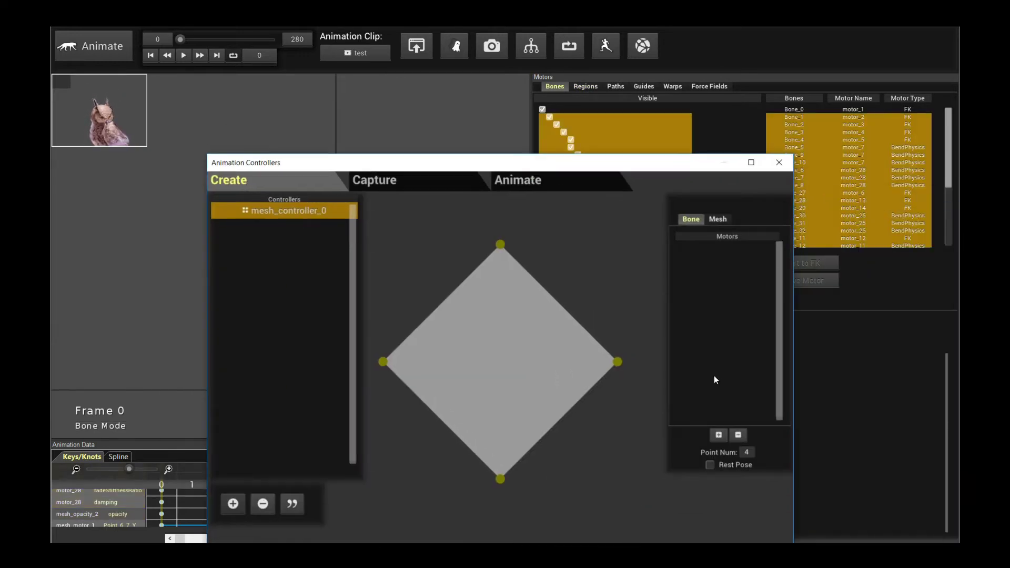
click(718, 434)
scroll(744, 358, down, 3)
scroll(744, 358, up, 3)
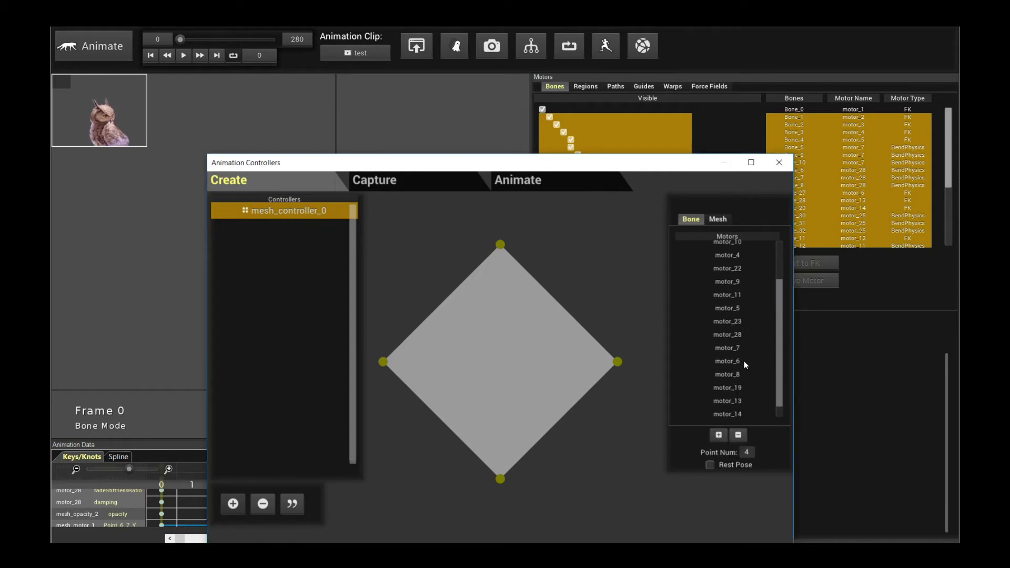
Remove motor_25 from the controller's list of bone motors.
click(734, 243)
scroll(724, 316, down, 5)
click(736, 392)
key(Caps_Lock)
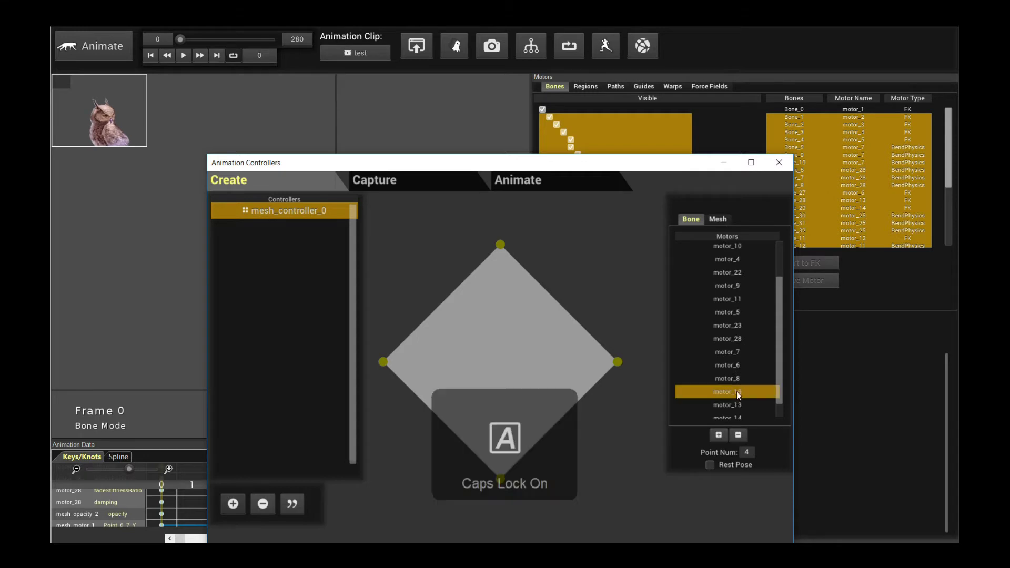
scroll(735, 392, down, 1)
key(Caps_Lock)
scroll(731, 402, up, 4)
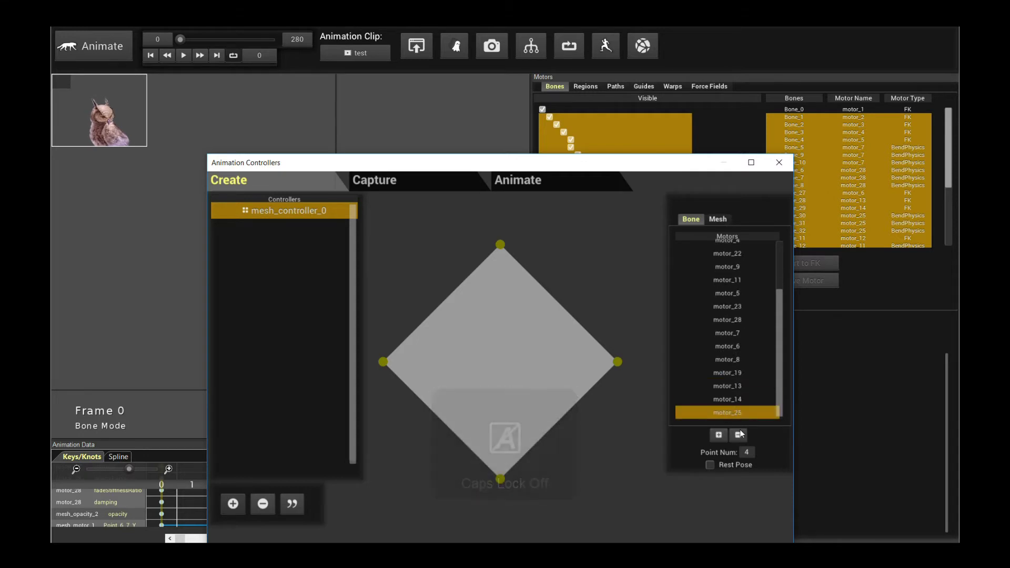
scroll(738, 406, down, 3)
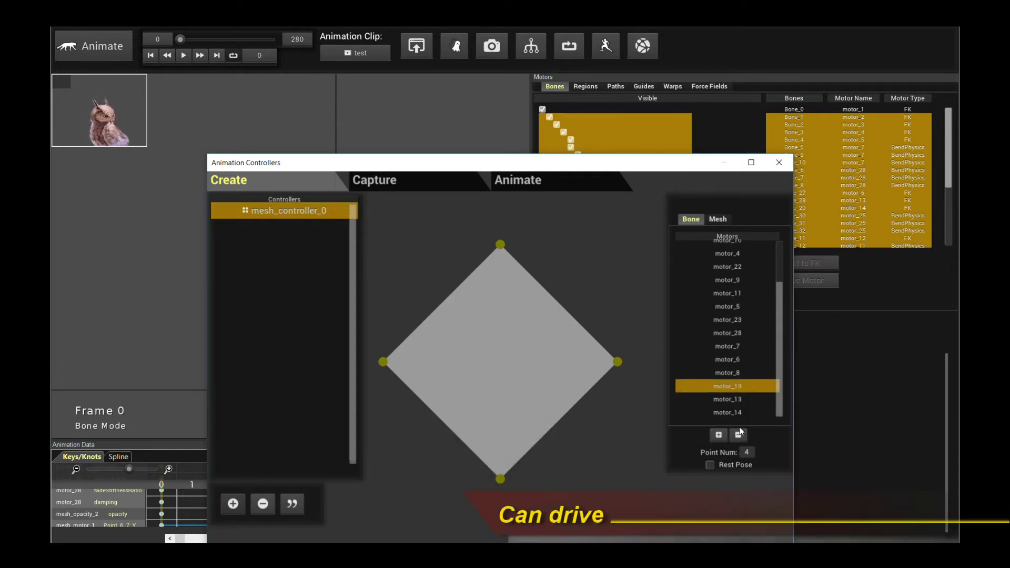
scroll(744, 370, up, 5)
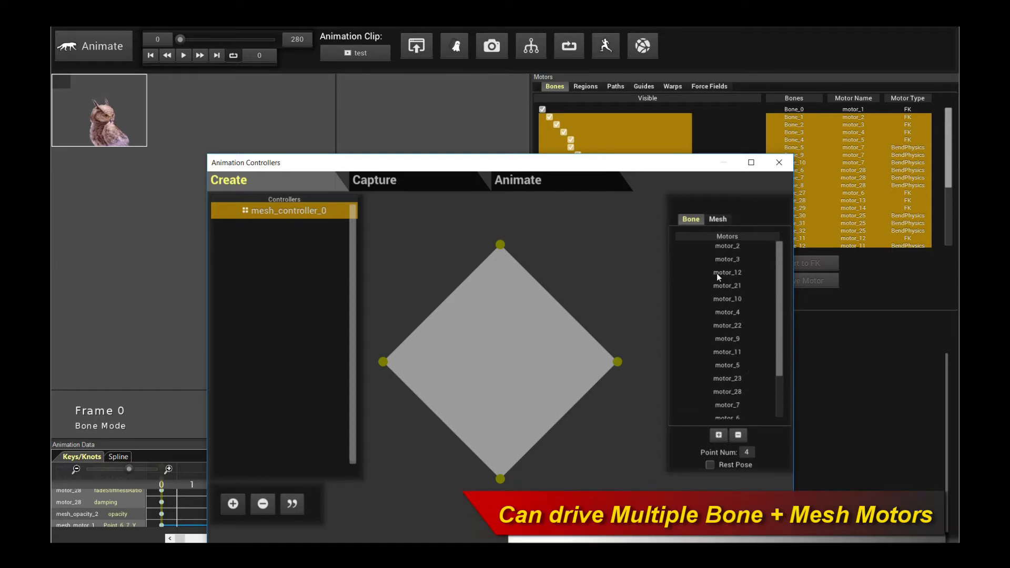
Compare the motors assigned to the controller in its bone and mesh lists and deselect the bones in the viewport.
click(716, 219)
click(690, 219)
click(710, 221)
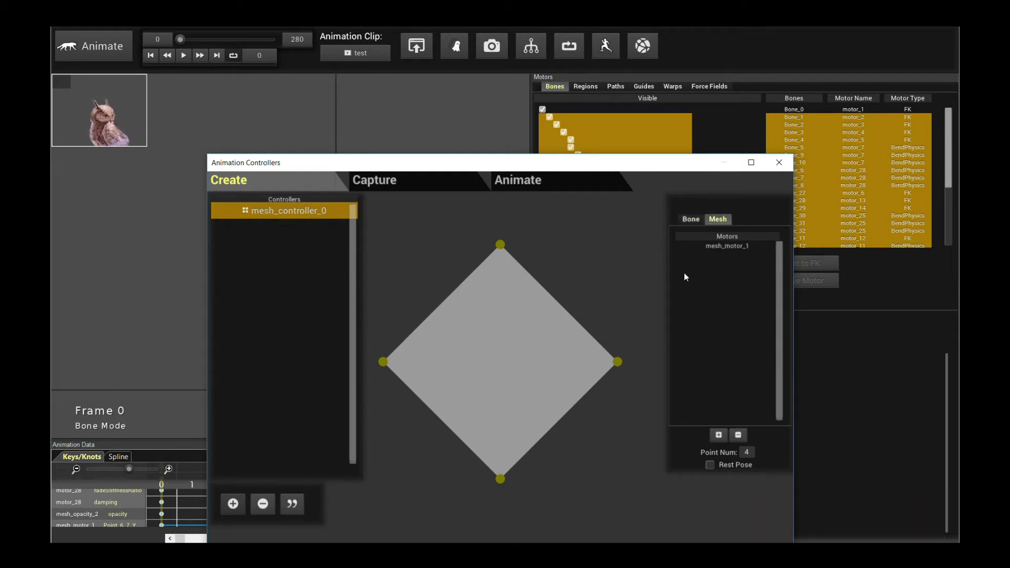
click(440, 117)
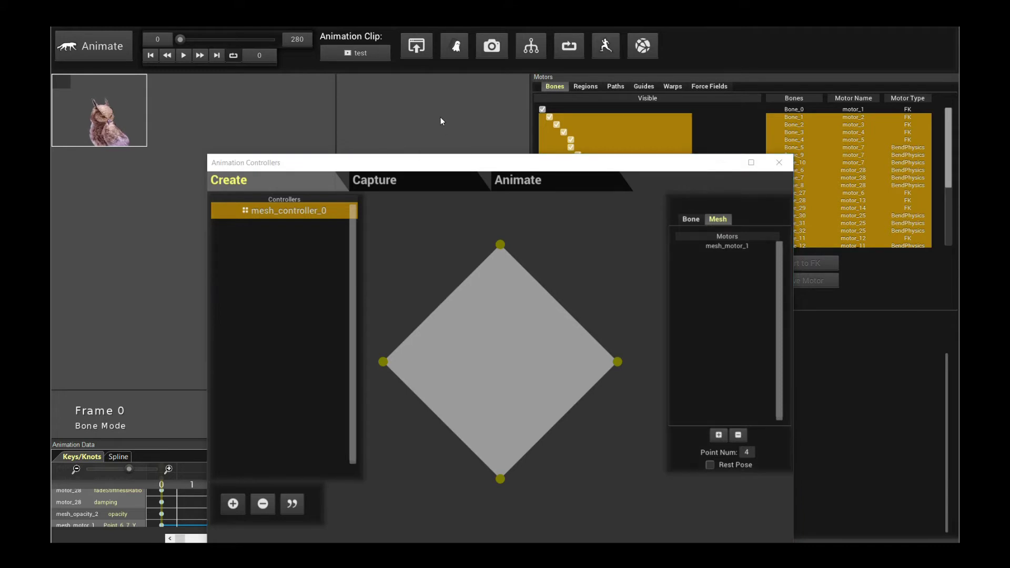
click(661, 226)
click(689, 219)
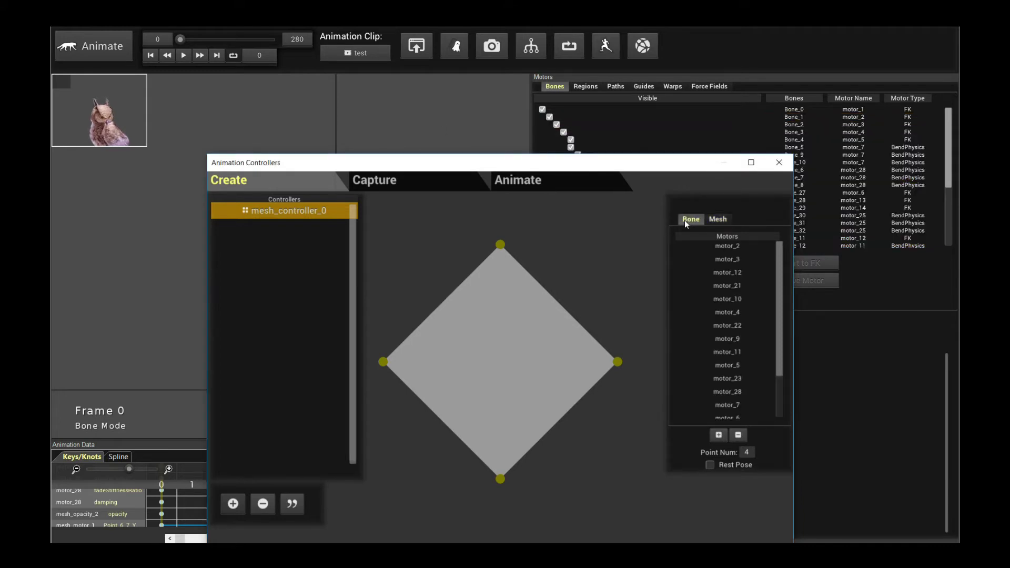
click(725, 220)
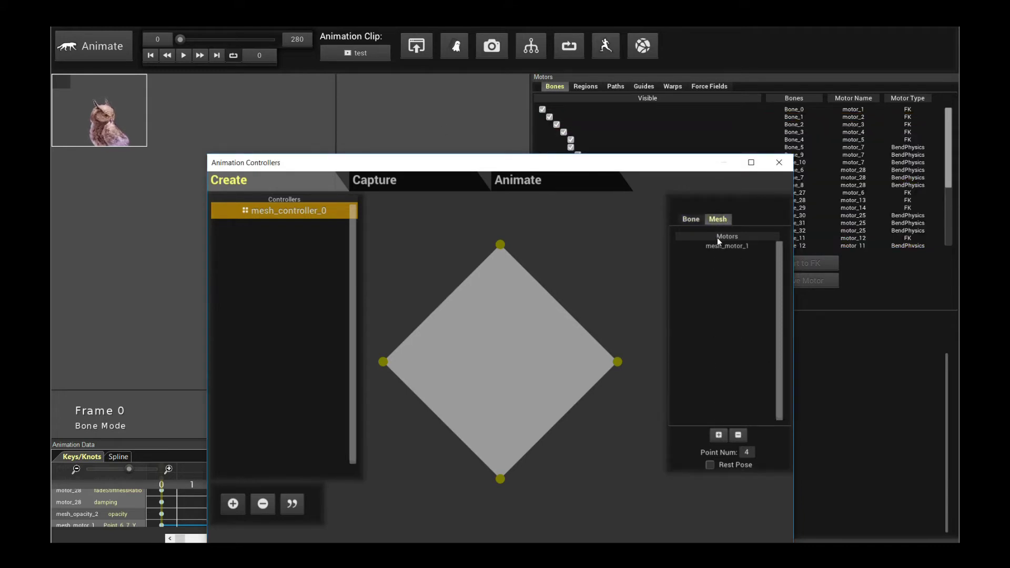
Remove motor_21 and further bone motors from the controller, and return to its list of mesh motors.
click(693, 221)
click(731, 285)
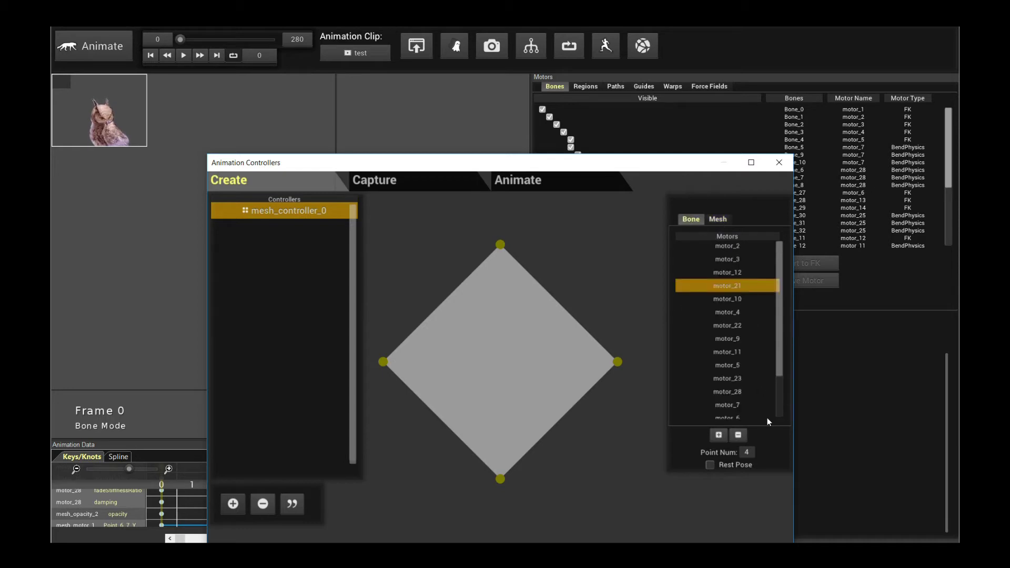
click(738, 435)
click(727, 351)
click(738, 435)
click(727, 378)
click(727, 405)
click(743, 439)
click(718, 219)
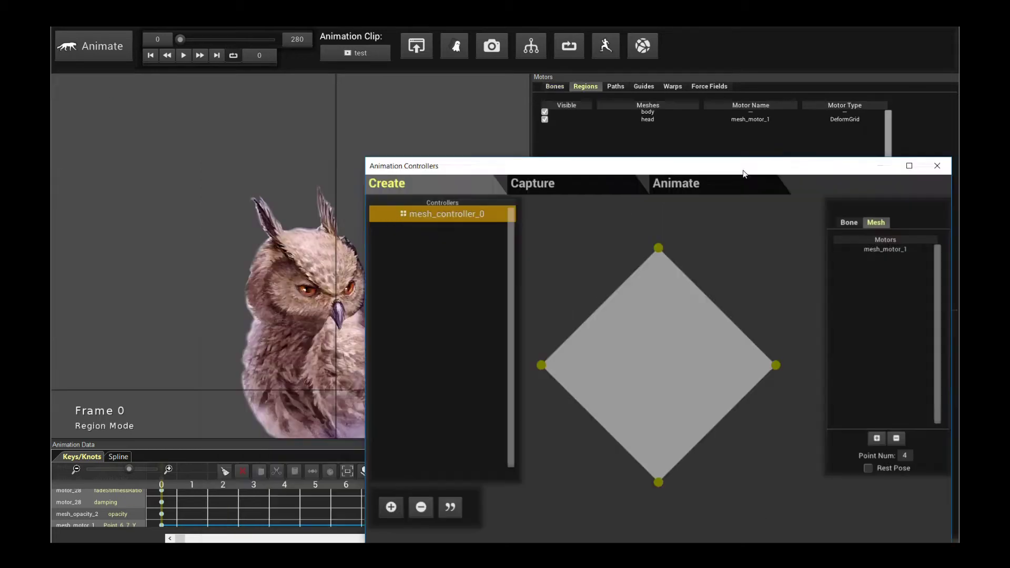
Enable the Rest Pose point at the centre of the controller's polygon.
drag(743, 174, 732, 166)
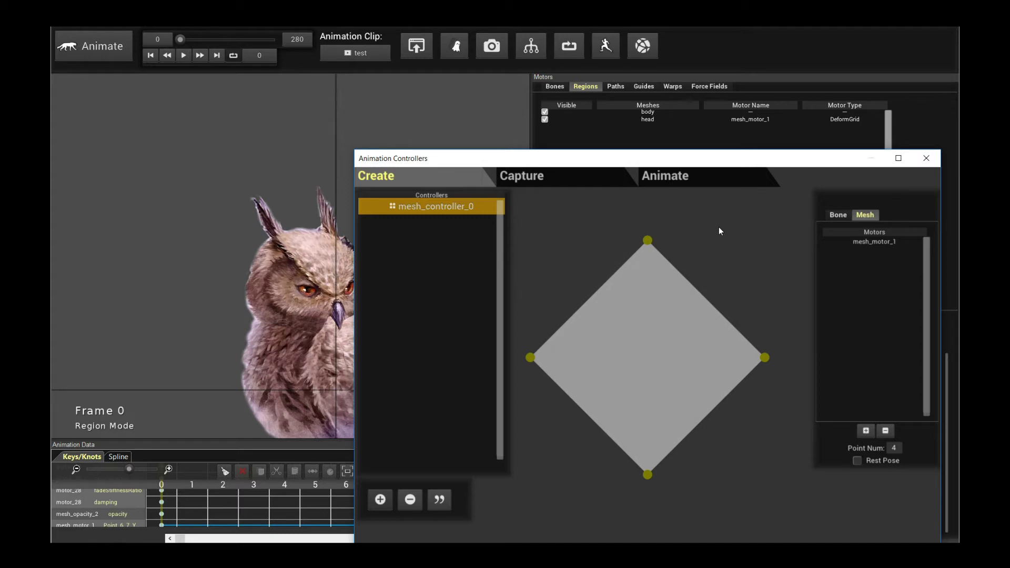
click(857, 461)
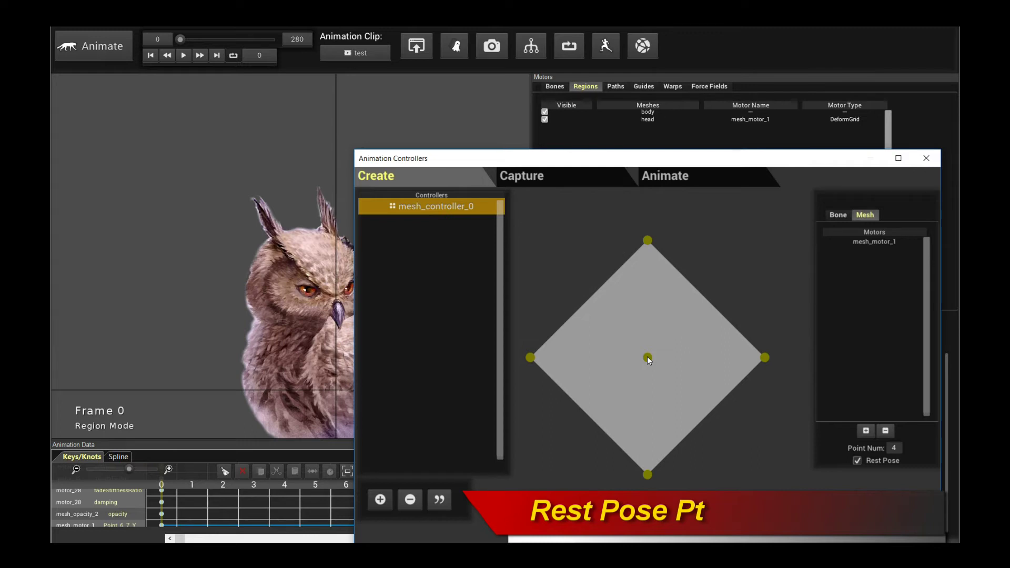
click(856, 459)
click(856, 460)
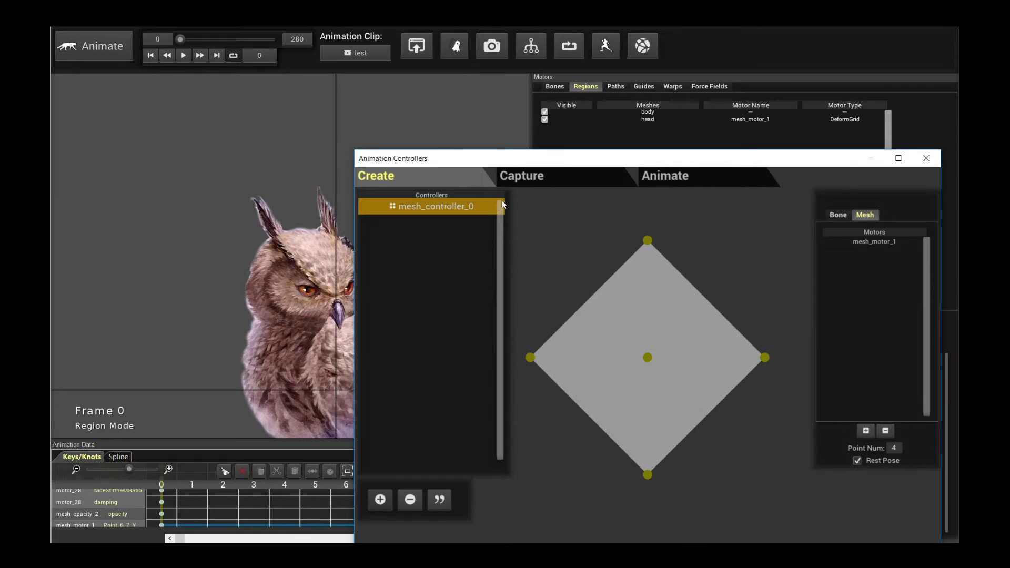
Switch the controller to Capture mode with the animation at frame 0.
click(544, 178)
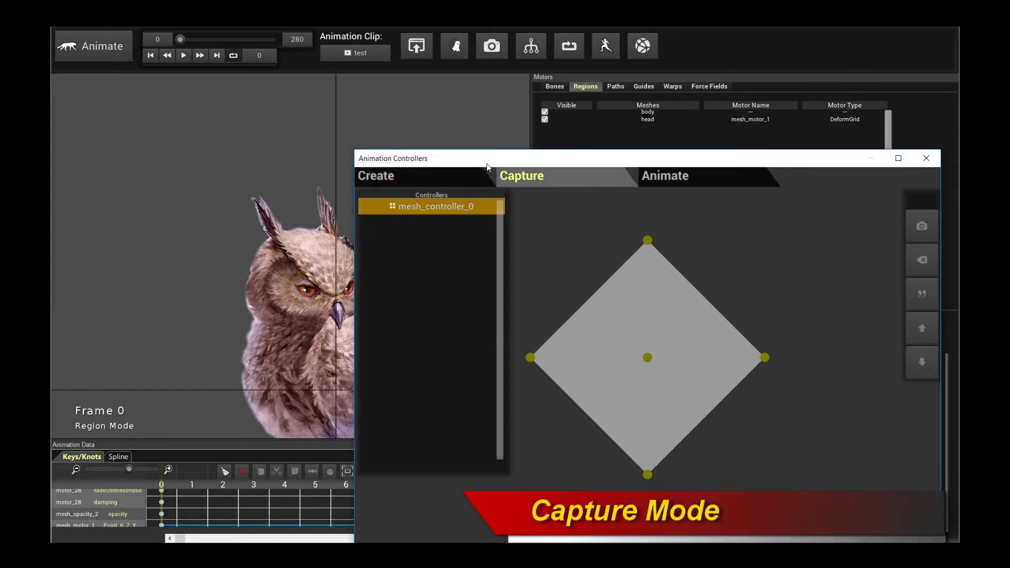
mouse_move(493, 160)
mouse_down()
mouse_move(595, 153)
mouse_move(584, 143)
mouse_move(507, 138)
mouse_move(500, 155)
mouse_up()
drag(181, 39, 180, 40)
drag(413, 153, 453, 150)
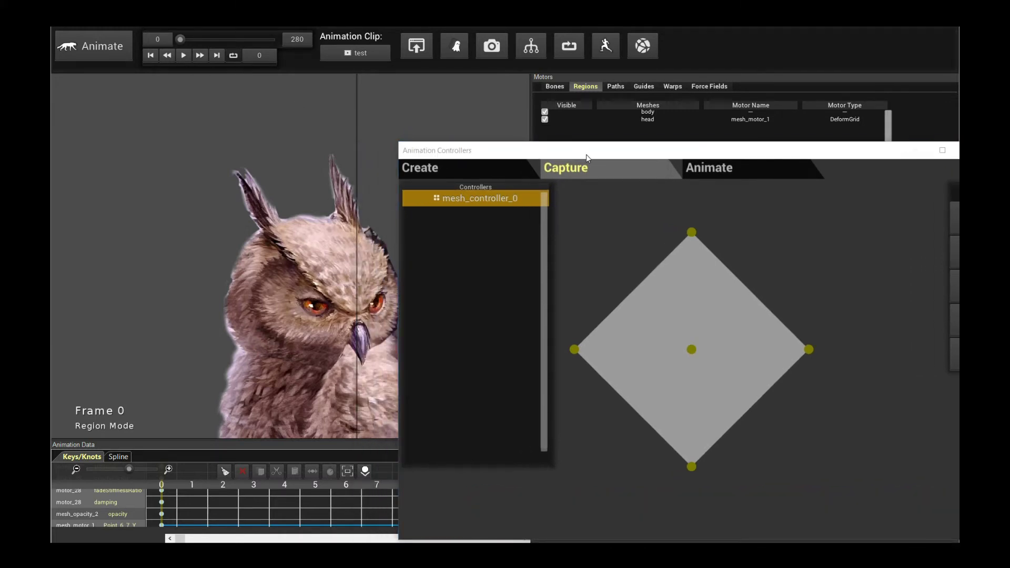
drag(586, 153, 433, 153)
Capture the frame 0 head pose on the polygon's centre rest point under the name "default".
click(537, 348)
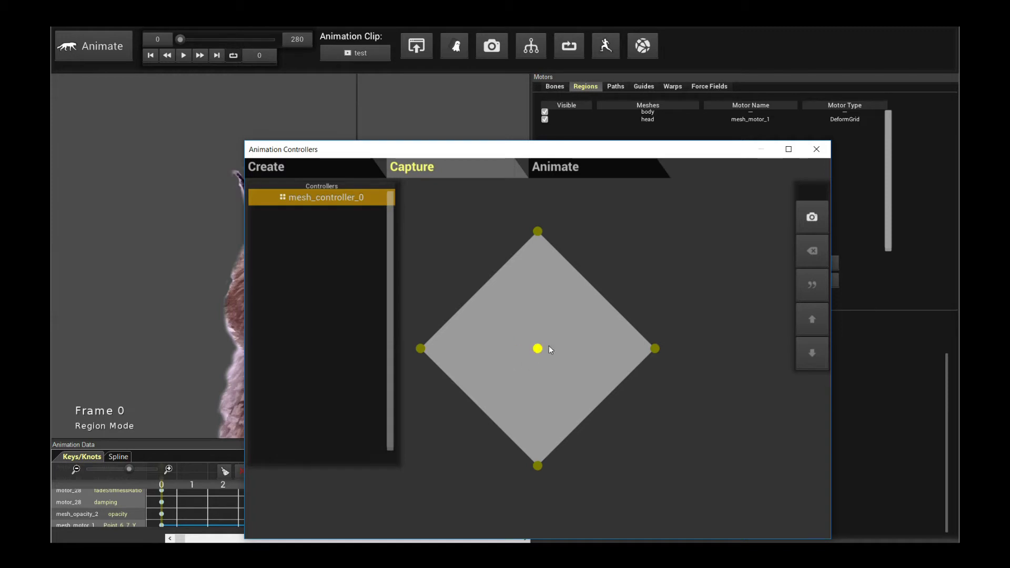
click(811, 215)
double_click(561, 355)
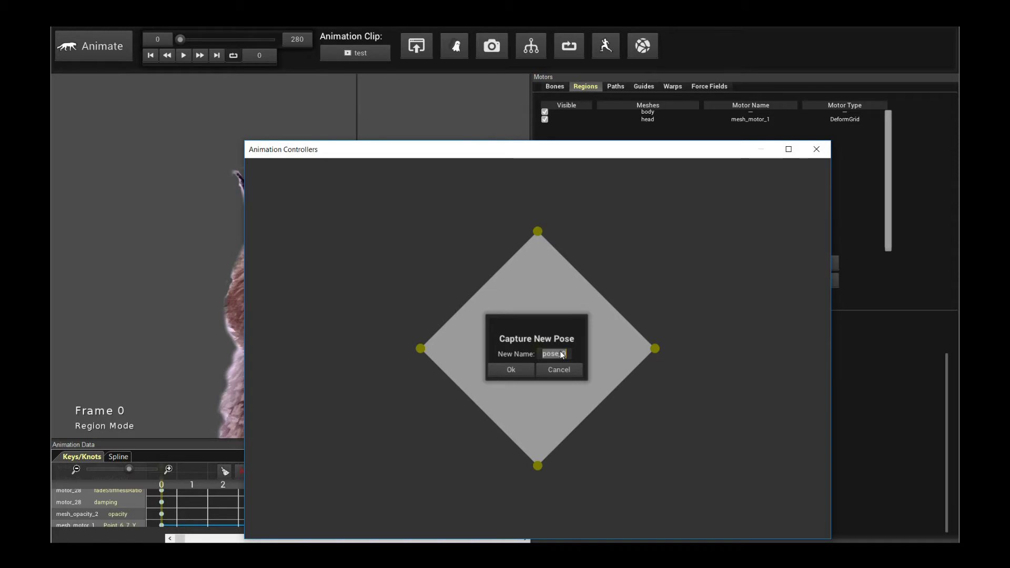
text(default)
key(Return)
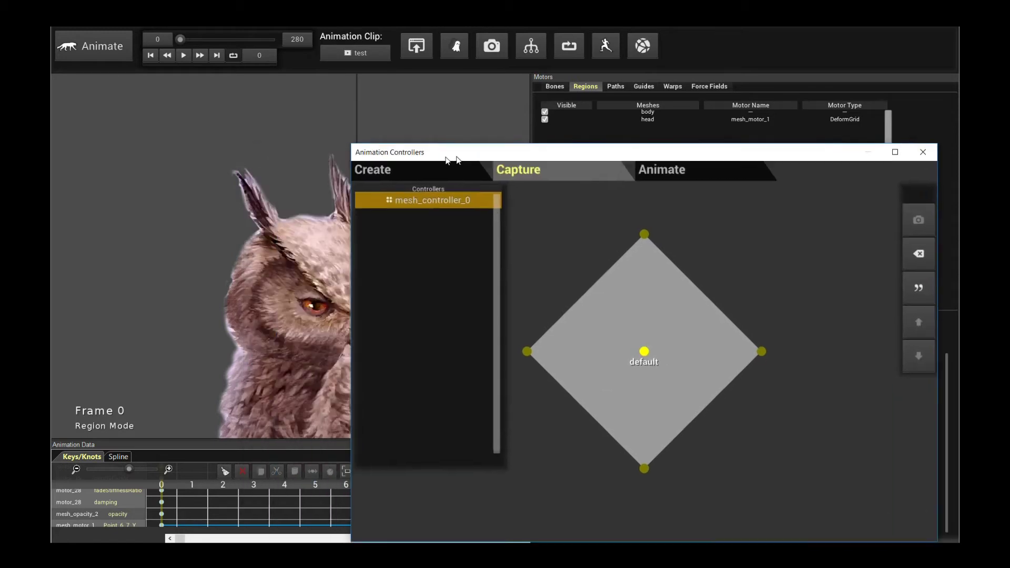
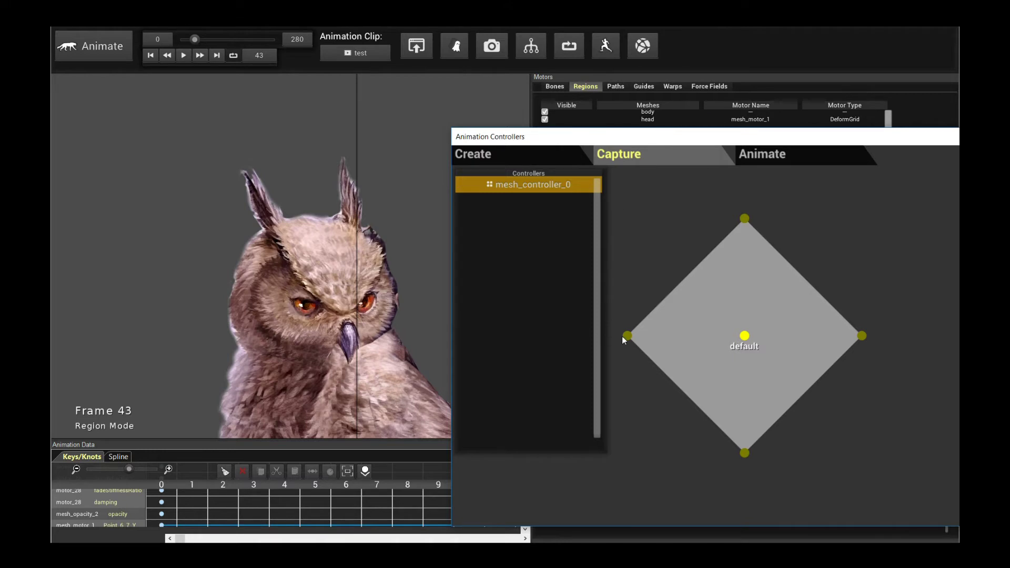
Capture the frame 43 head pose on the polygon's left corner point under the name "left".
drag(643, 138, 477, 133)
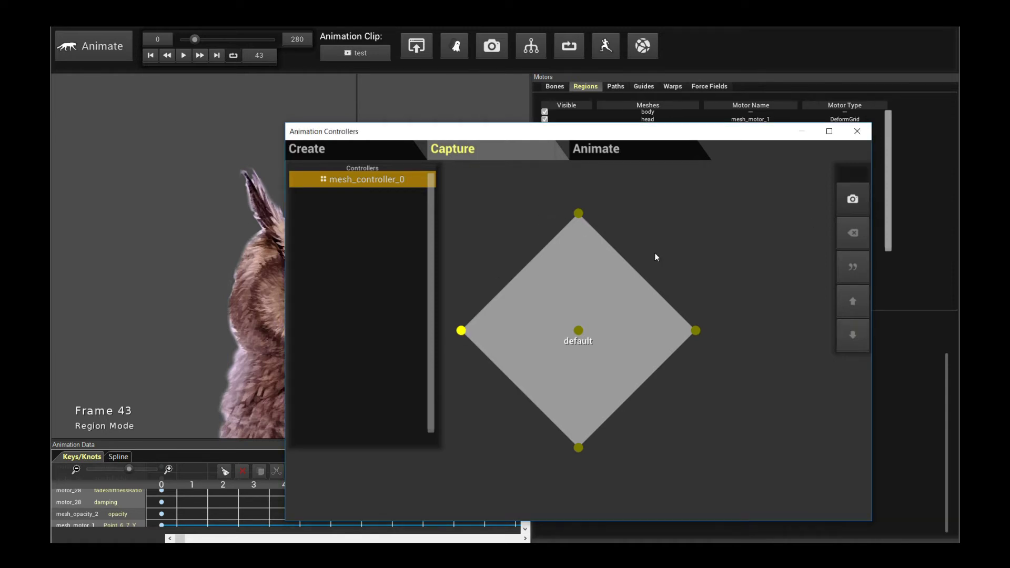
click(852, 199)
text(lef)
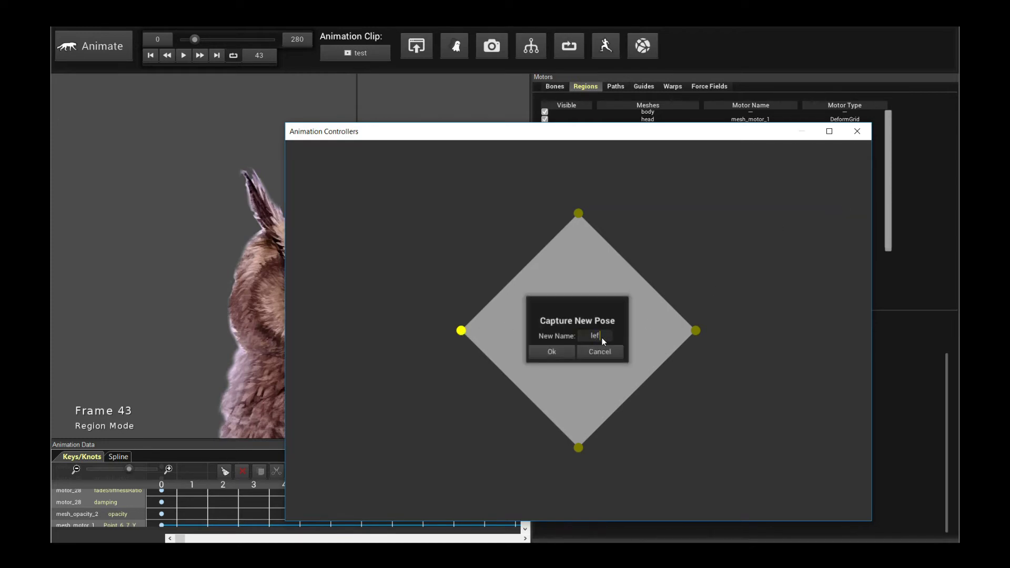
key(Return)
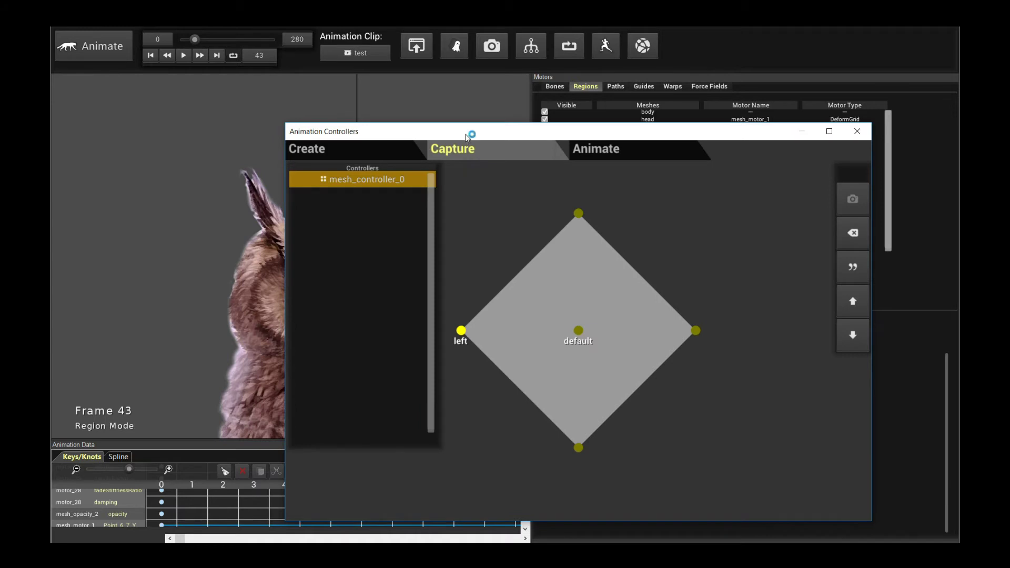
Move the animation to frame 78 and capture its head pose on the polygon's bottom corner point as "down".
drag(466, 138, 653, 169)
drag(196, 40, 207, 41)
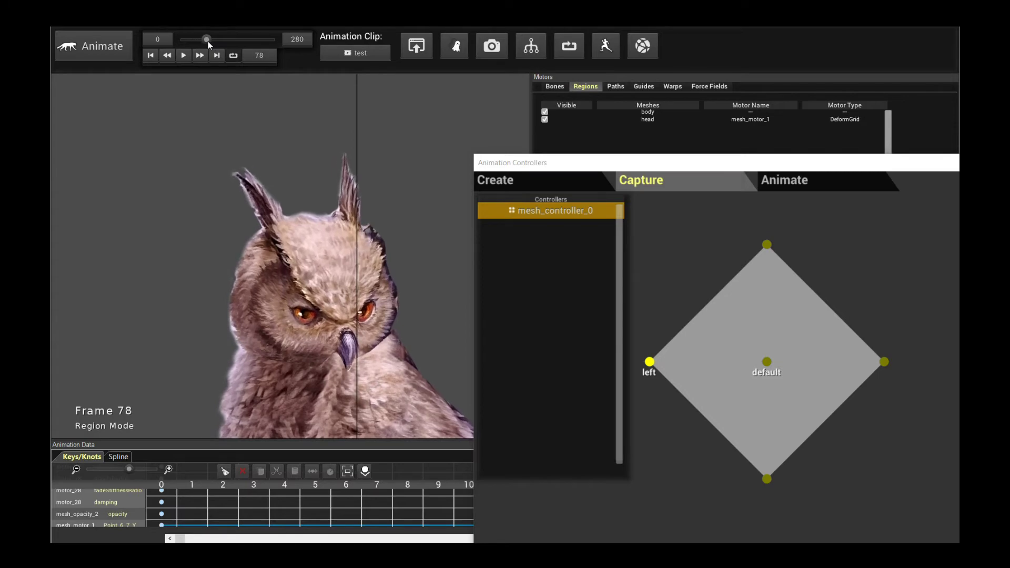
click(829, 418)
click(765, 478)
click(699, 132)
drag(725, 156, 572, 133)
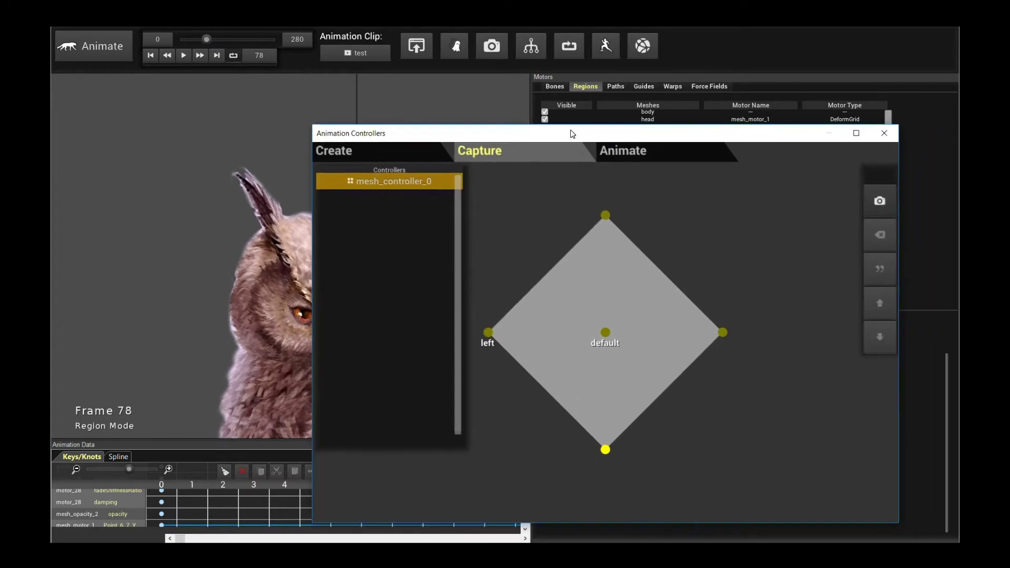
click(868, 202)
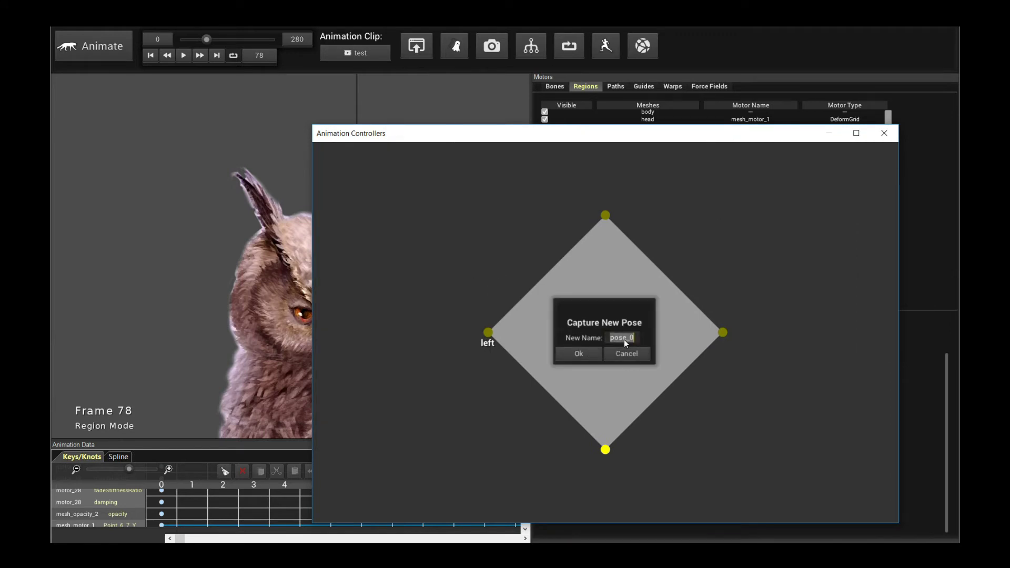
text(down)
key(Return)
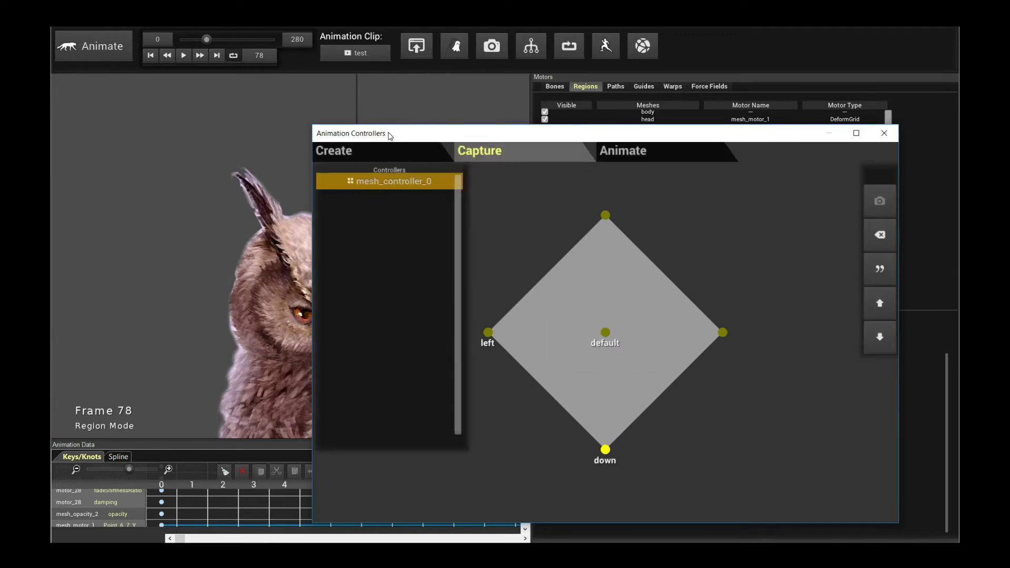
Move the animation to frame 121 and capture its head pose on the polygon's right corner point as "right".
drag(390, 136, 543, 164)
drag(209, 40, 222, 40)
click(891, 362)
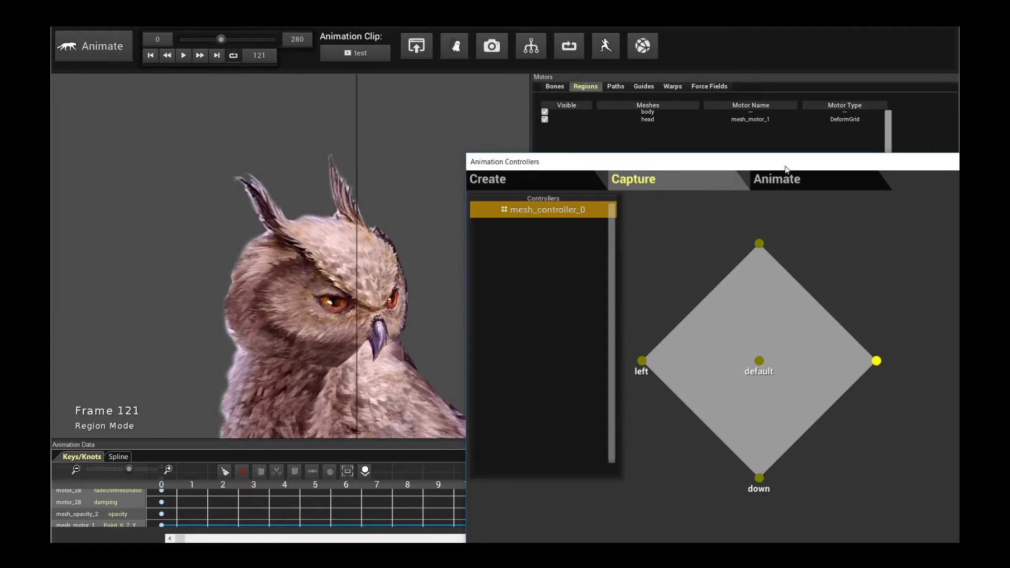
drag(785, 170, 610, 154)
click(857, 207)
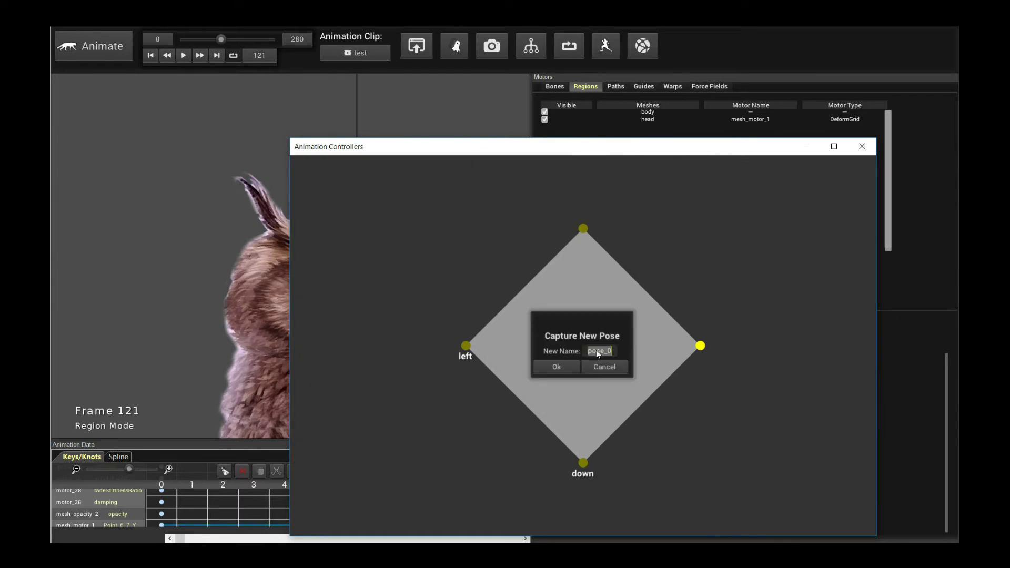
text(right)
key(Return)
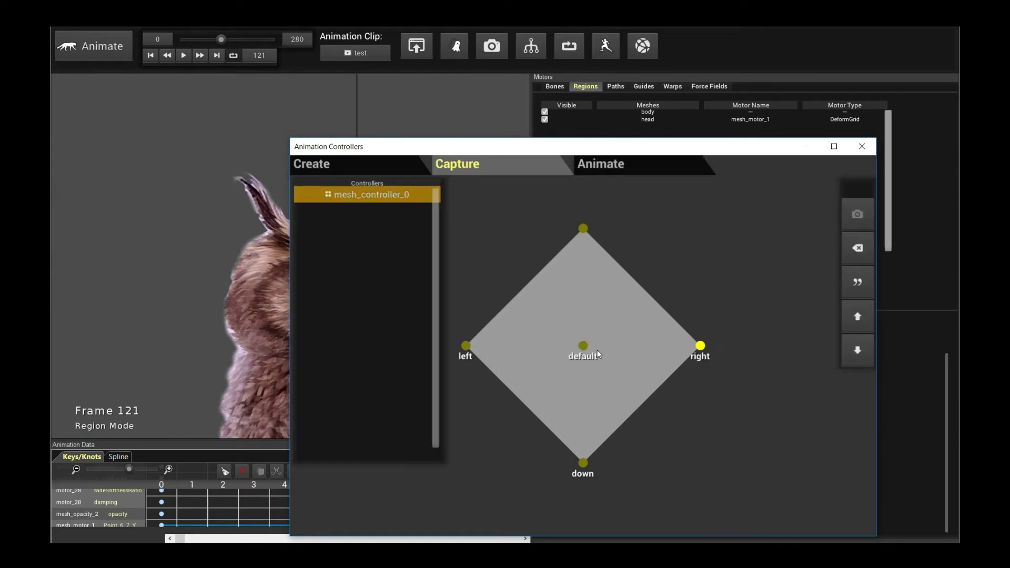
Move the animation to frame 176 and capture its head pose on the polygon's top corner point as "up".
click(216, 38)
drag(218, 39, 240, 39)
click(742, 230)
drag(780, 153, 554, 158)
click(782, 221)
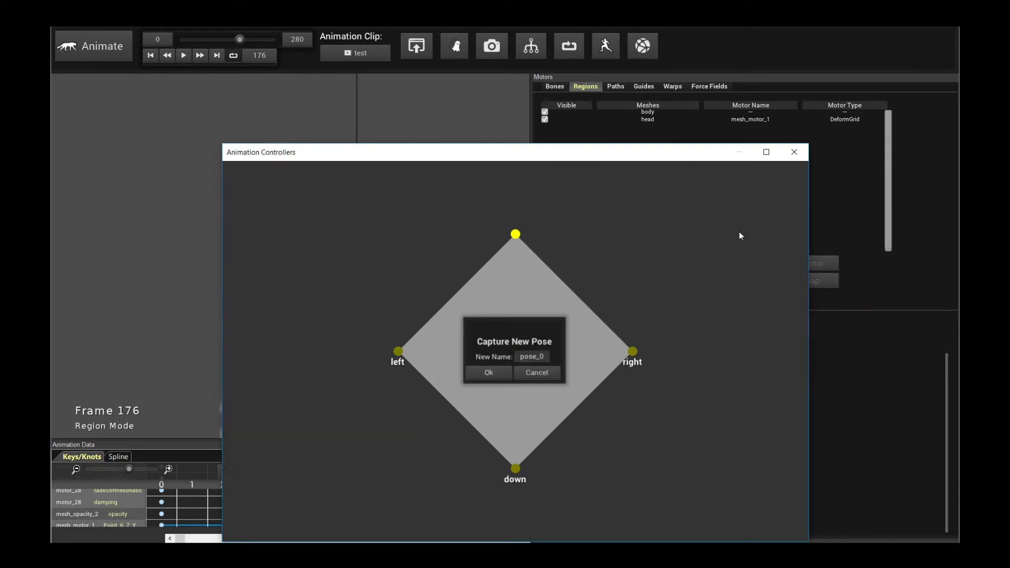
double_click(525, 359)
text(default)
key(Return)
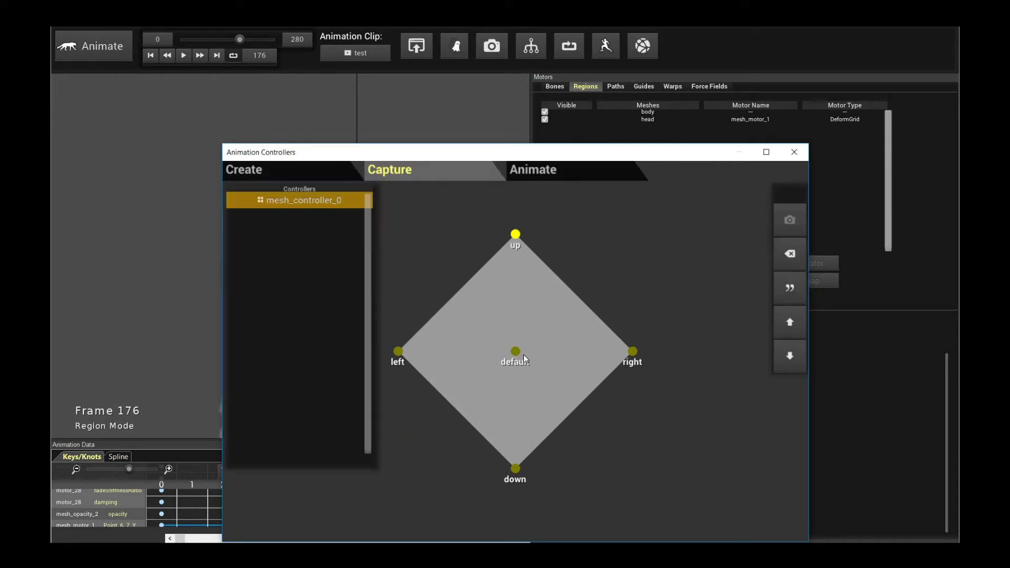
drag(459, 157, 662, 149)
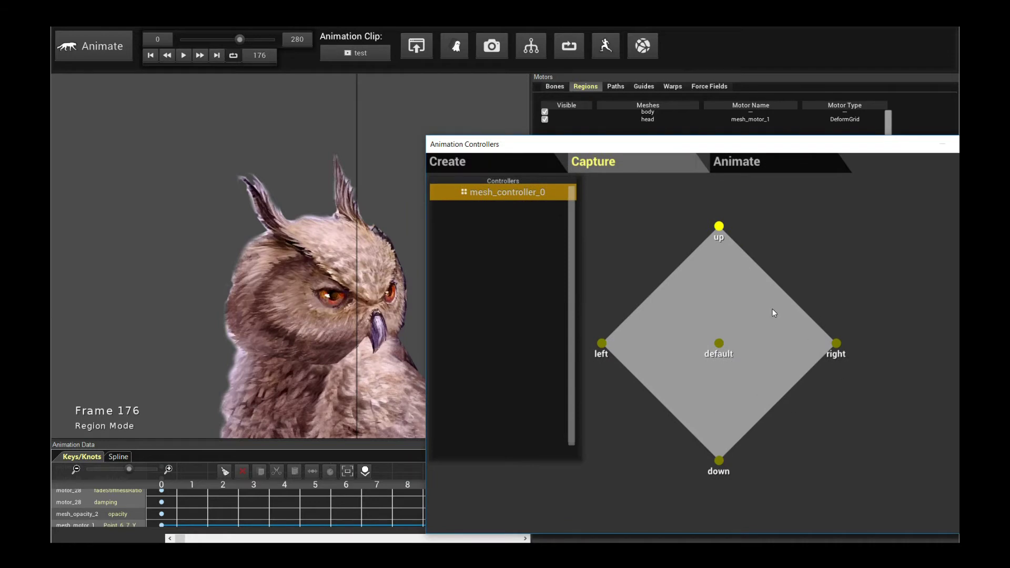
Review the five captured head poses by selecting each point of the polygon in turn.
click(718, 226)
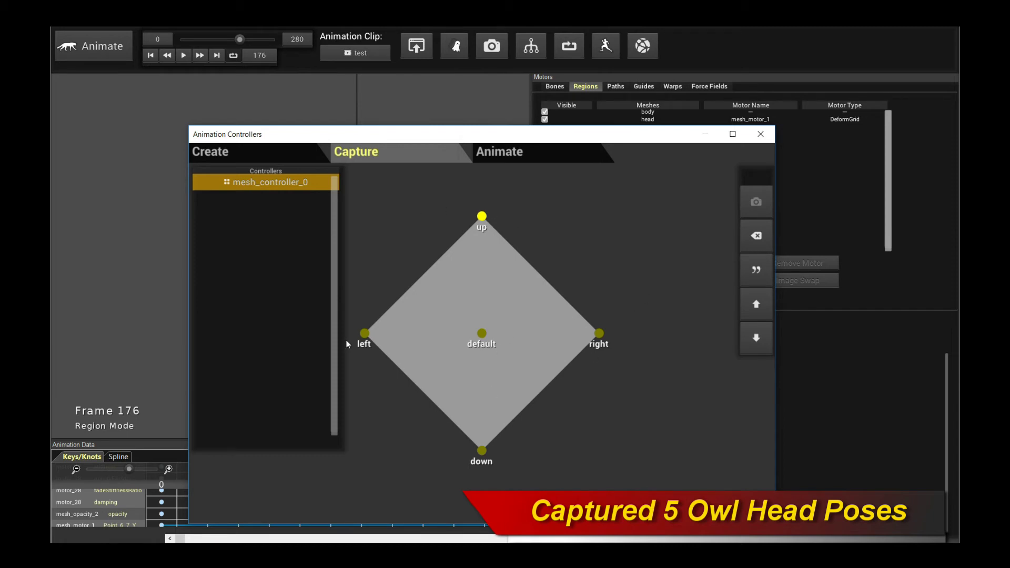
click(598, 334)
click(481, 455)
click(483, 334)
click(366, 337)
click(482, 218)
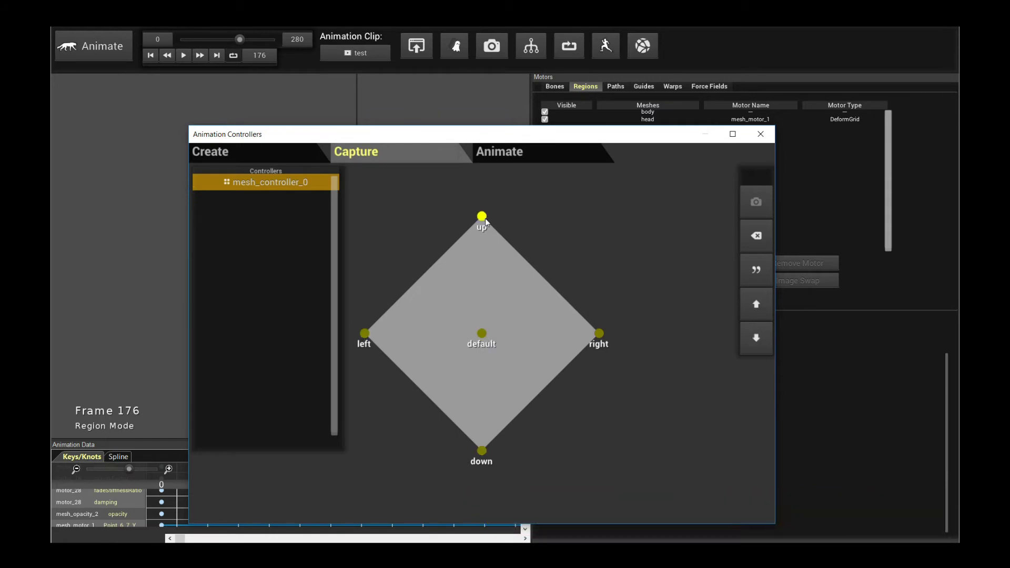
click(599, 334)
click(483, 336)
click(367, 334)
click(483, 451)
drag(380, 136, 612, 134)
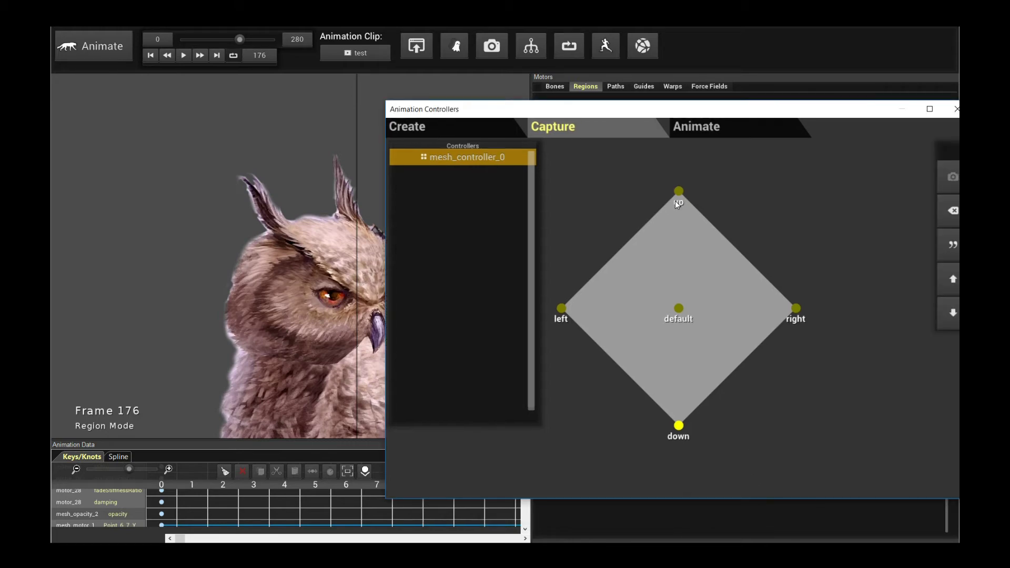
drag(671, 112, 571, 123)
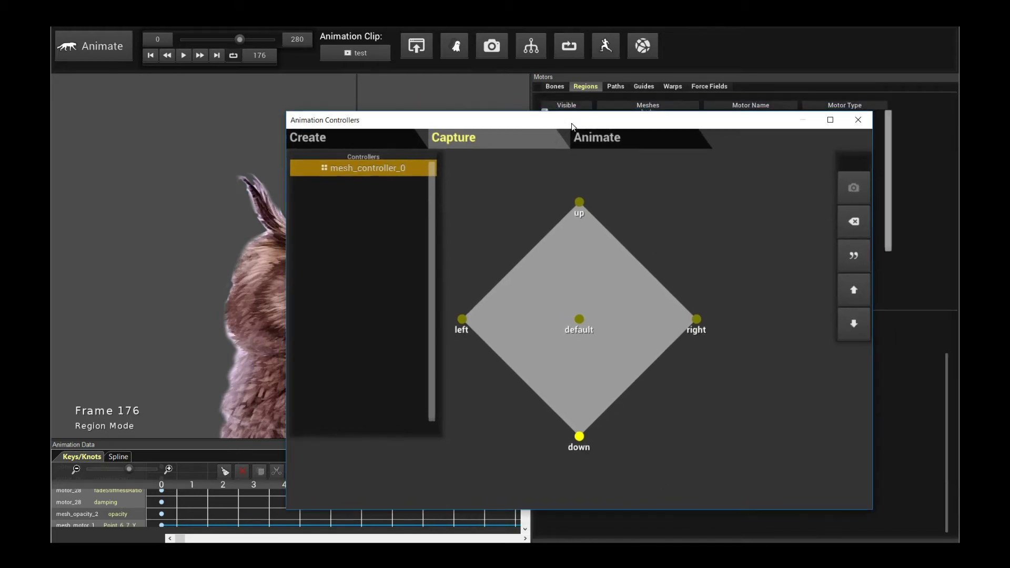
Switch the controller to Animate mode, return to frame 0 and resize the controller window so the owl stays in view.
click(625, 141)
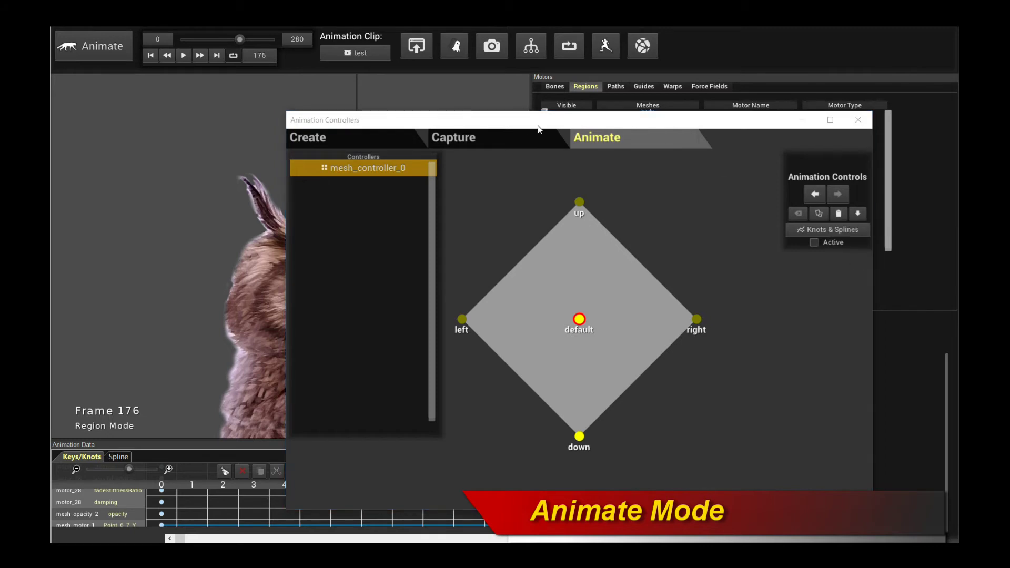
drag(539, 129, 528, 142)
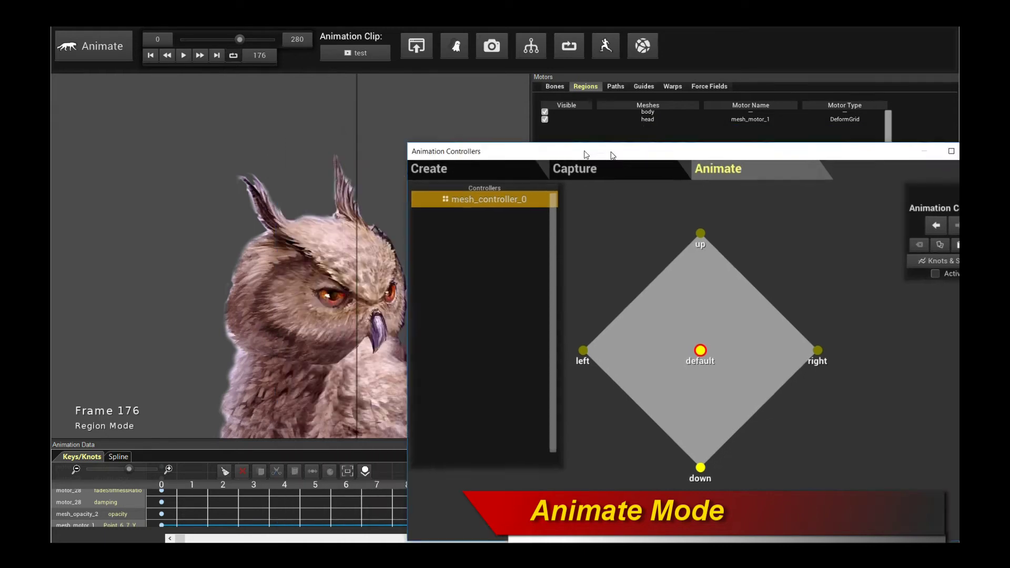
drag(446, 133, 616, 145)
drag(219, 38, 142, 41)
drag(619, 151, 392, 133)
drag(487, 129, 636, 132)
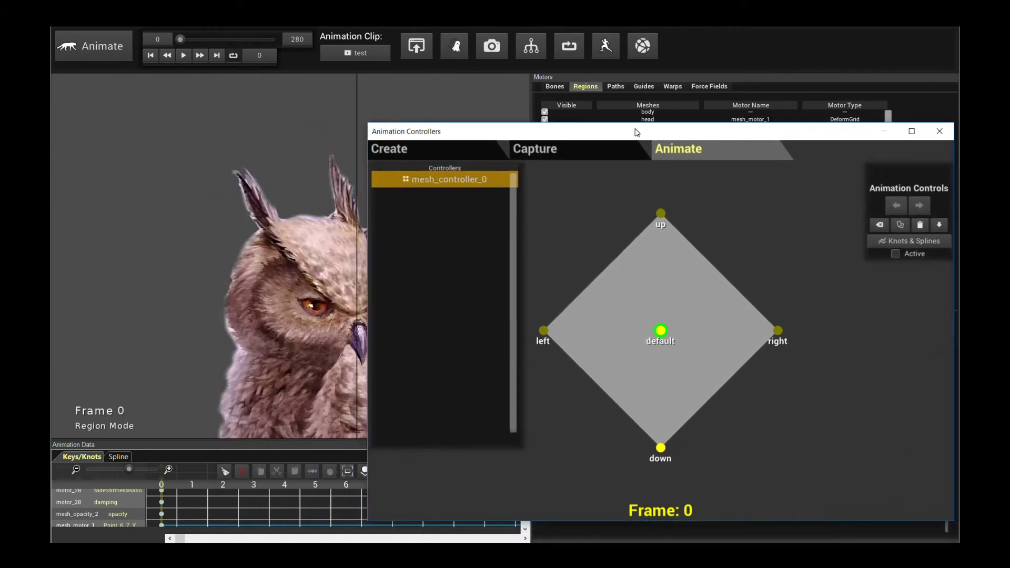
drag(370, 206, 442, 207)
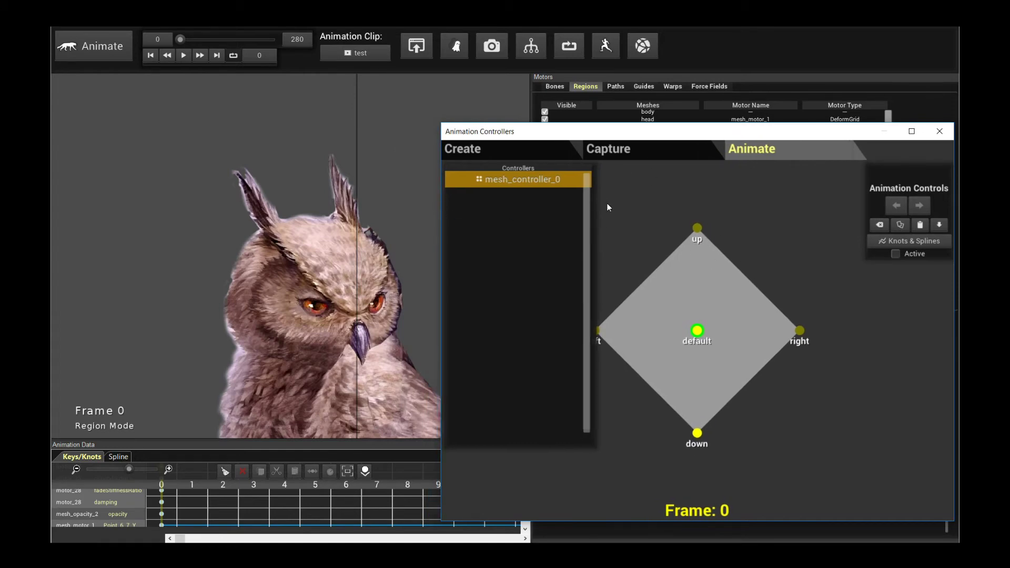
drag(441, 162, 404, 162)
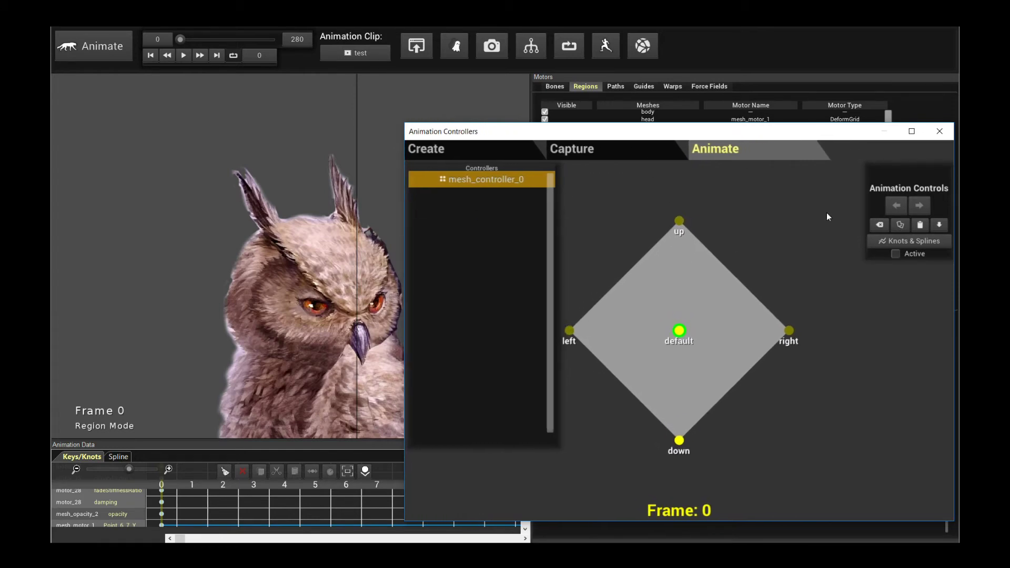
Make the mesh controller active and key its handle on the default rest point at frame 105.
click(894, 253)
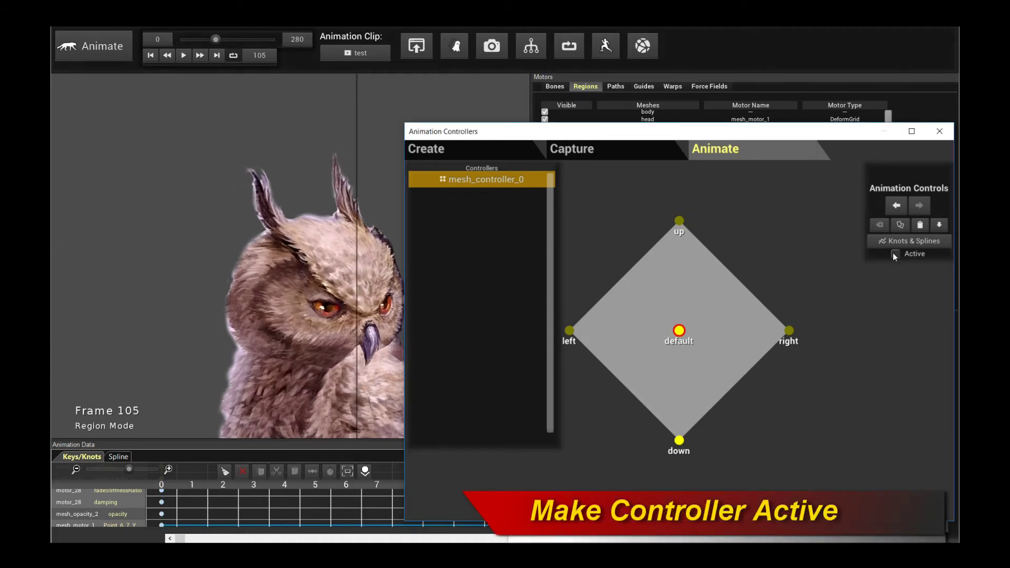
click(395, 306)
click(781, 269)
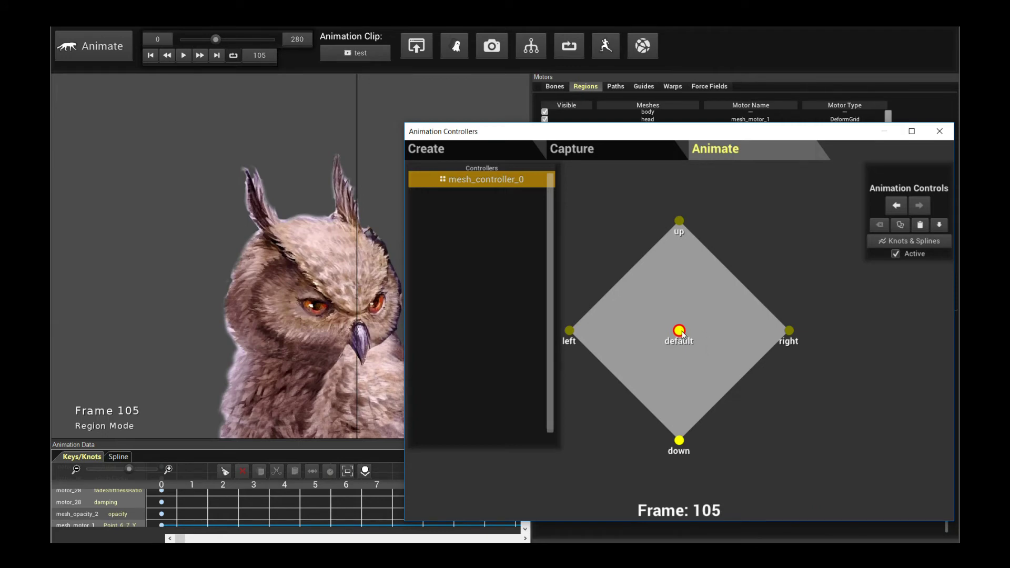
mouse_move(679, 332)
mouse_down()
mouse_move(694, 286)
mouse_move(608, 332)
mouse_move(748, 340)
mouse_move(667, 397)
mouse_move(735, 303)
mouse_move(687, 264)
mouse_move(589, 326)
mouse_move(654, 399)
mouse_move(661, 425)
mouse_move(744, 375)
mouse_move(748, 291)
mouse_move(686, 286)
mouse_move(620, 344)
mouse_move(683, 396)
mouse_move(746, 318)
mouse_move(660, 284)
mouse_move(622, 341)
mouse_move(667, 378)
mouse_move(595, 313)
mouse_move(683, 301)
mouse_move(739, 363)
mouse_move(717, 289)
mouse_move(765, 307)
mouse_move(729, 350)
mouse_move(736, 306)
mouse_move(682, 290)
mouse_move(622, 317)
mouse_move(648, 380)
mouse_move(688, 393)
mouse_move(755, 334)
mouse_move(674, 288)
mouse_move(609, 313)
mouse_move(669, 376)
mouse_move(743, 311)
mouse_move(629, 315)
mouse_move(648, 351)
mouse_move(743, 346)
mouse_move(683, 284)
mouse_move(642, 356)
mouse_move(679, 332)
mouse_move(663, 377)
mouse_move(696, 319)
mouse_move(669, 331)
mouse_move(692, 374)
mouse_move(682, 332)
mouse_move(679, 370)
mouse_move(683, 322)
mouse_up()
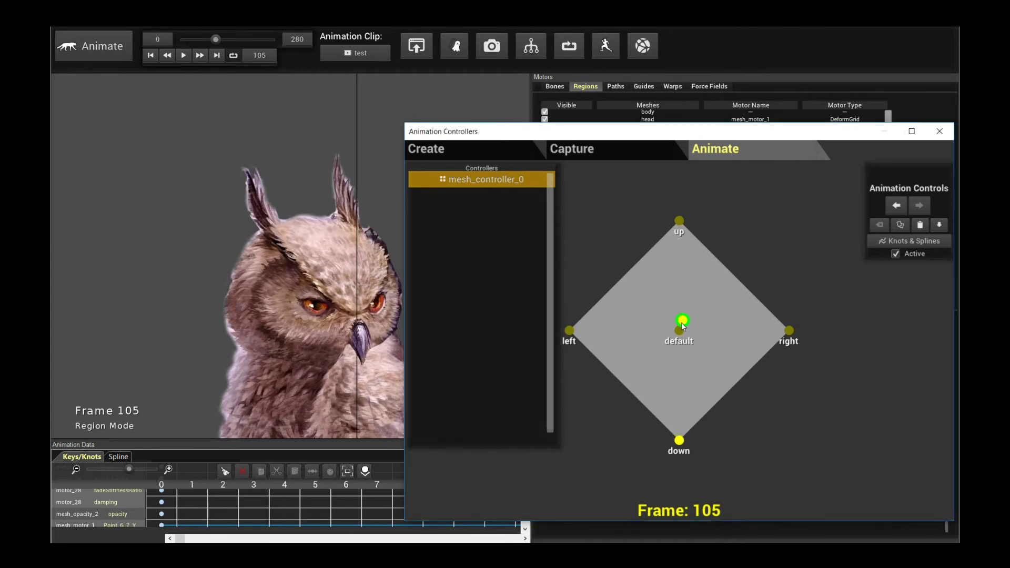
drag(681, 320, 679, 333)
drag(679, 333, 680, 332)
Return to frame 0 and key the controller handle on the left point.
drag(220, 41, 183, 41)
click(699, 338)
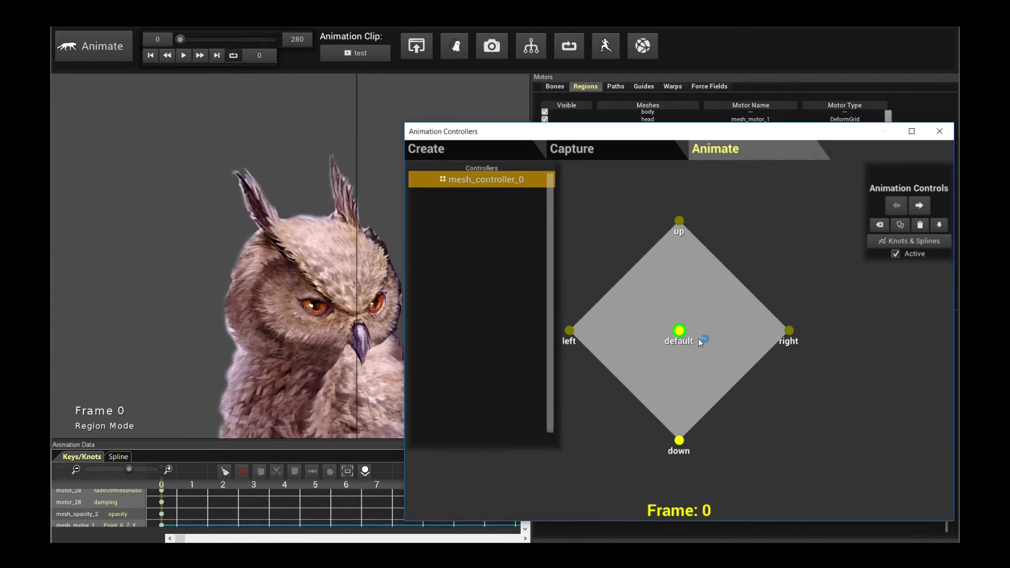
drag(678, 331, 569, 332)
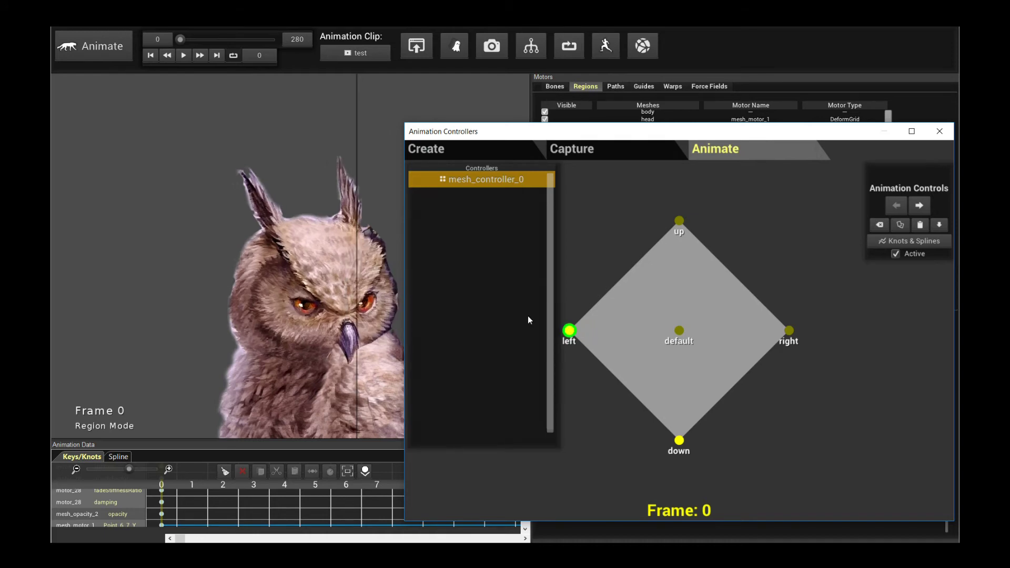
Scrub the timeline and step back and forth between the keyframes at frames 0 and 105 to check the head motion.
drag(181, 40, 202, 40)
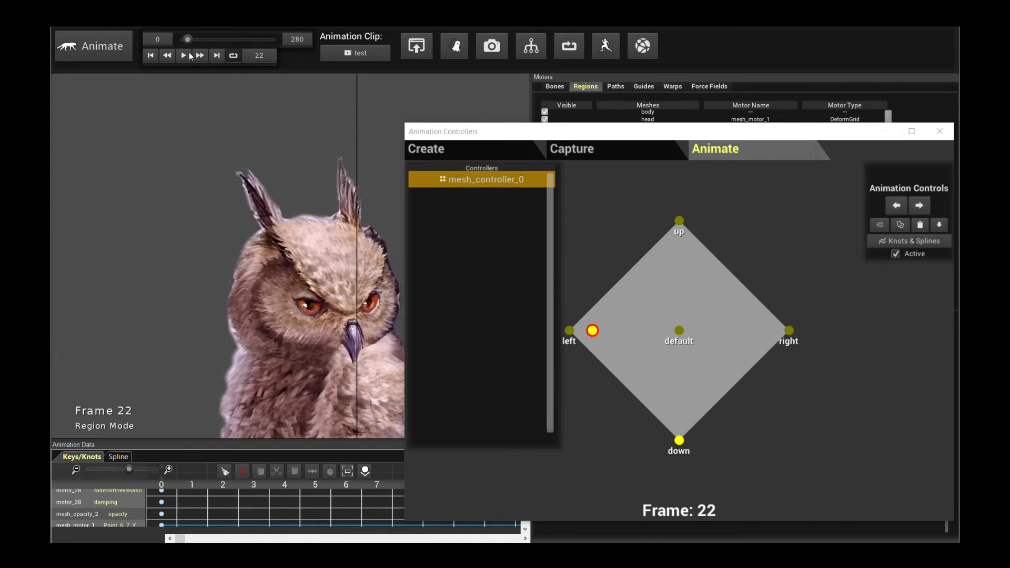
drag(188, 52, 210, 57)
click(895, 164)
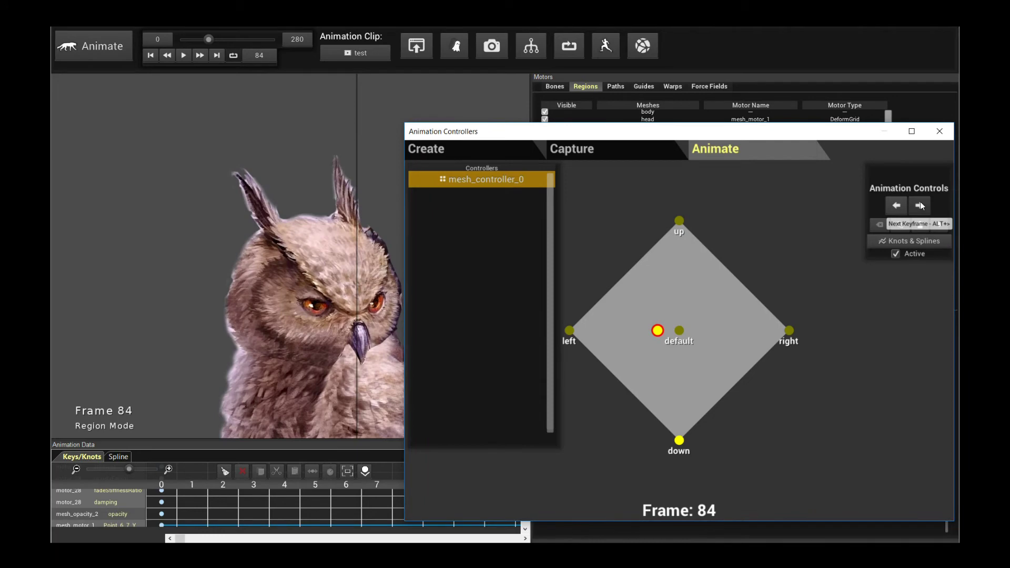
click(920, 202)
click(900, 203)
click(917, 203)
click(899, 203)
click(917, 203)
click(898, 203)
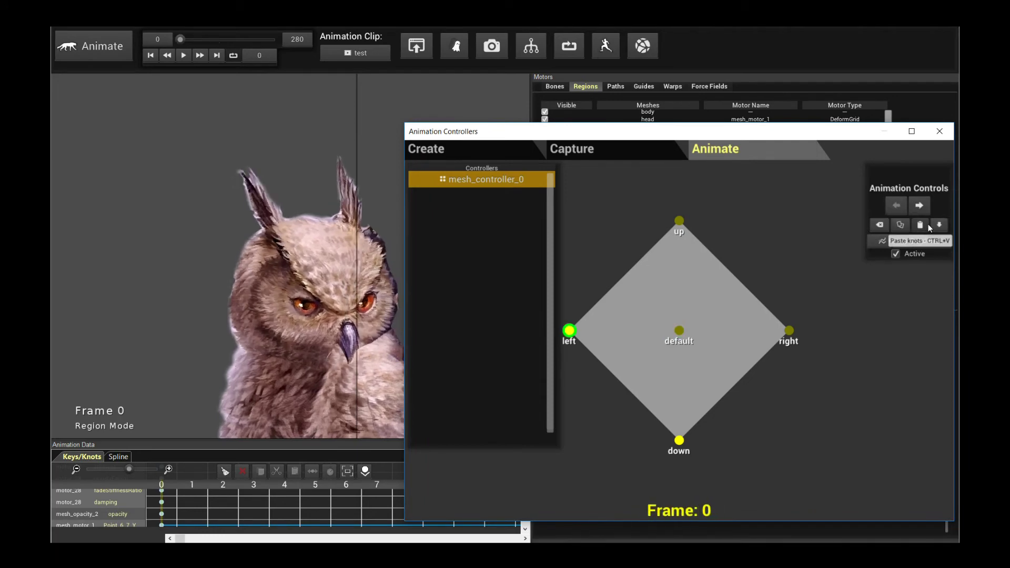
click(917, 209)
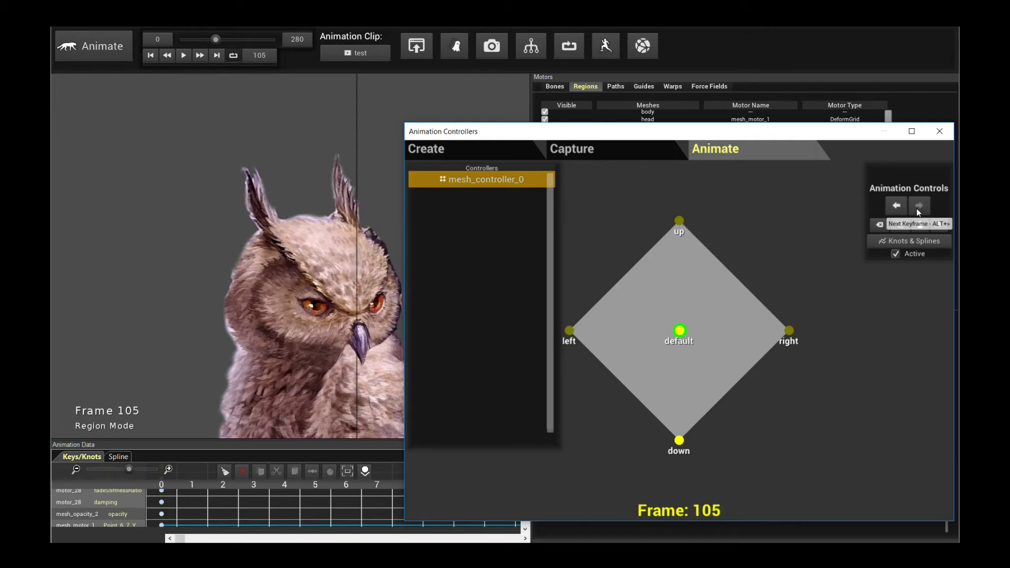
click(901, 204)
click(915, 205)
click(897, 209)
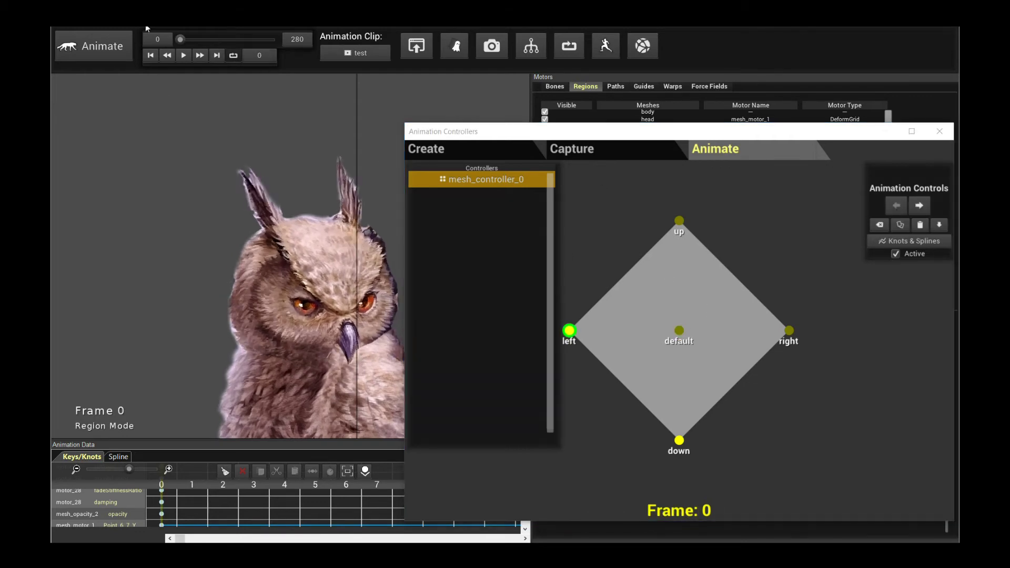
Key the handle on the polygon's lower-right edge near the down point at frame 54, and on the up point at frame 155.
drag(179, 41, 198, 45)
click(738, 261)
drag(629, 333, 701, 410)
click(198, 42)
drag(197, 43, 235, 57)
drag(679, 330, 679, 221)
Key the handle on the down point between frames 155 and 280, and on the right point at frame 280.
drag(233, 39, 252, 39)
click(712, 217)
drag(680, 223, 679, 442)
click(253, 40)
drag(253, 44, 274, 40)
click(685, 370)
drag(688, 446, 789, 331)
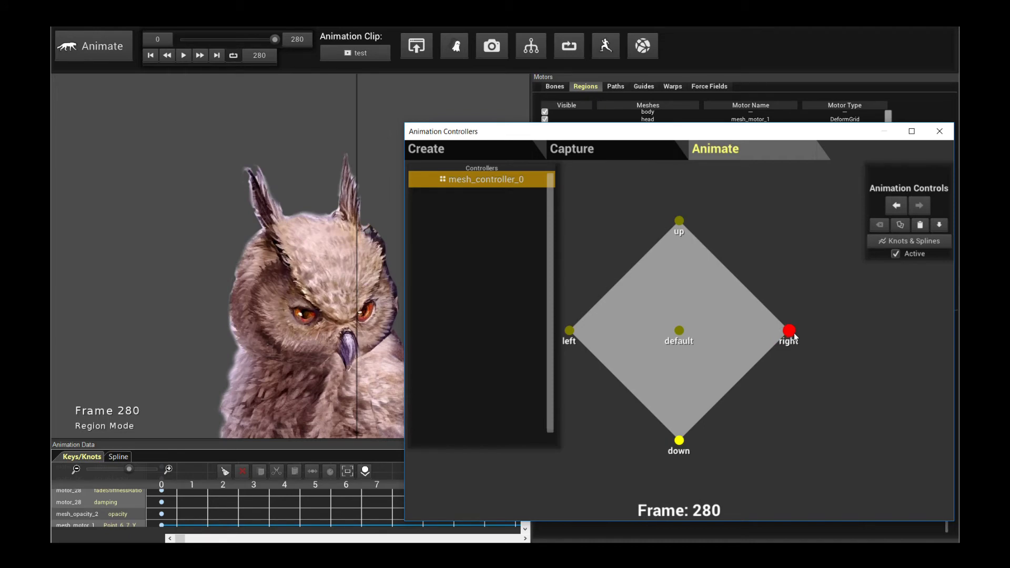
Scrub through the animation and key the handle between the default and right points at frame 128.
click(226, 34)
drag(266, 42, 203, 46)
click(205, 55)
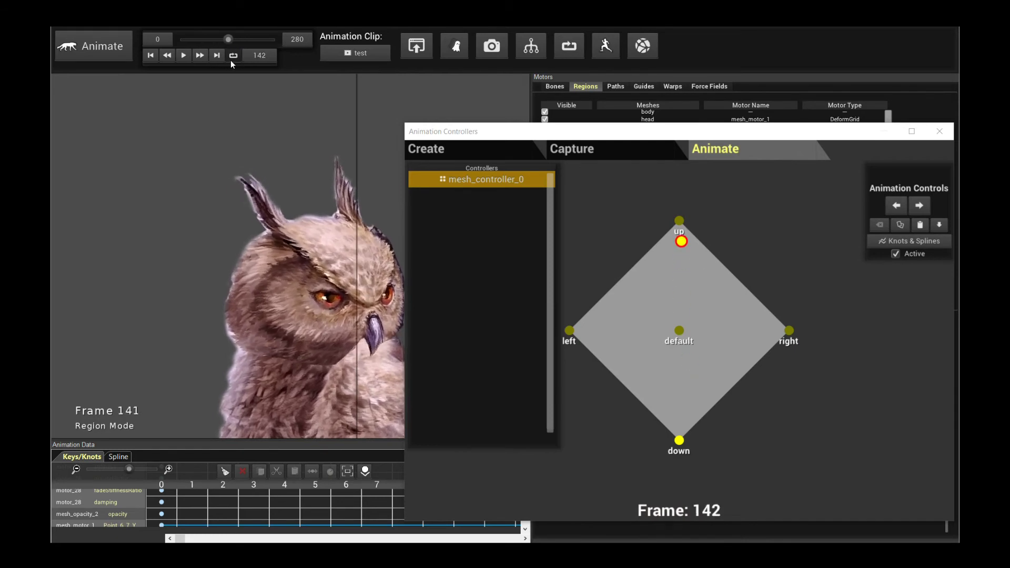
click(755, 304)
drag(680, 274, 726, 347)
Go to frame 79 and key the handle slightly below and to the right of the default point.
click(222, 55)
mouse_move(220, 43)
mouse_down()
mouse_move(192, 42)
mouse_move(233, 39)
mouse_move(197, 34)
mouse_move(229, 27)
mouse_move(184, 26)
mouse_move(212, 43)
mouse_move(197, 43)
mouse_move(229, 50)
mouse_move(197, 39)
mouse_move(225, 43)
mouse_move(206, 40)
mouse_up()
click(673, 253)
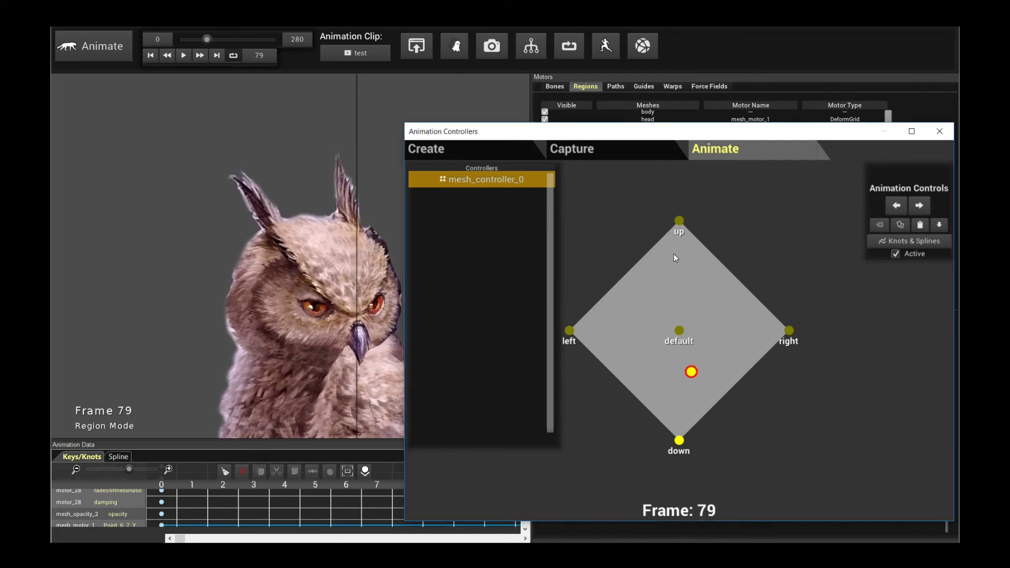
drag(692, 372, 702, 375)
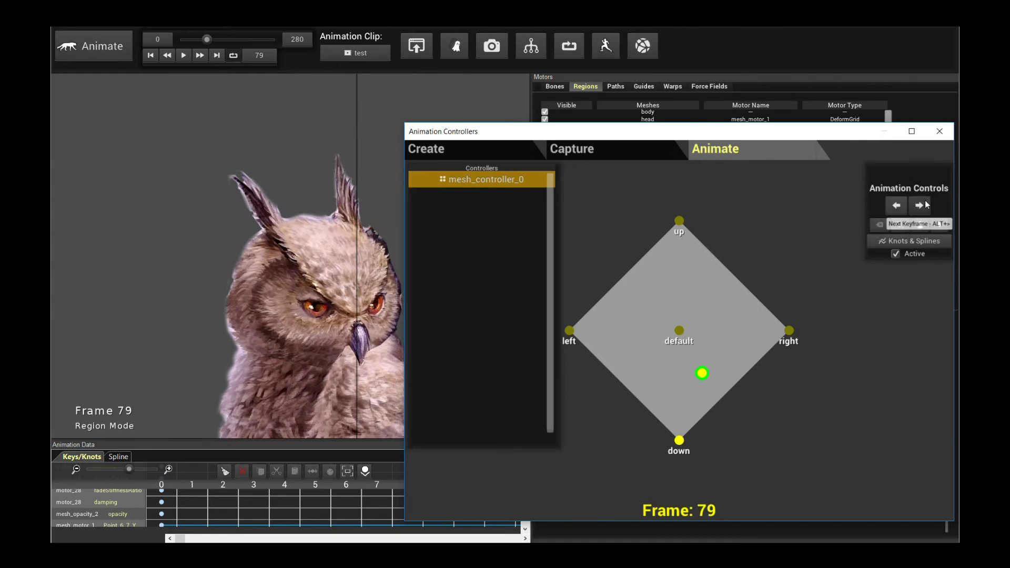
Step through all the controller's keyframes from the first to the last to check the handle positions.
click(900, 211)
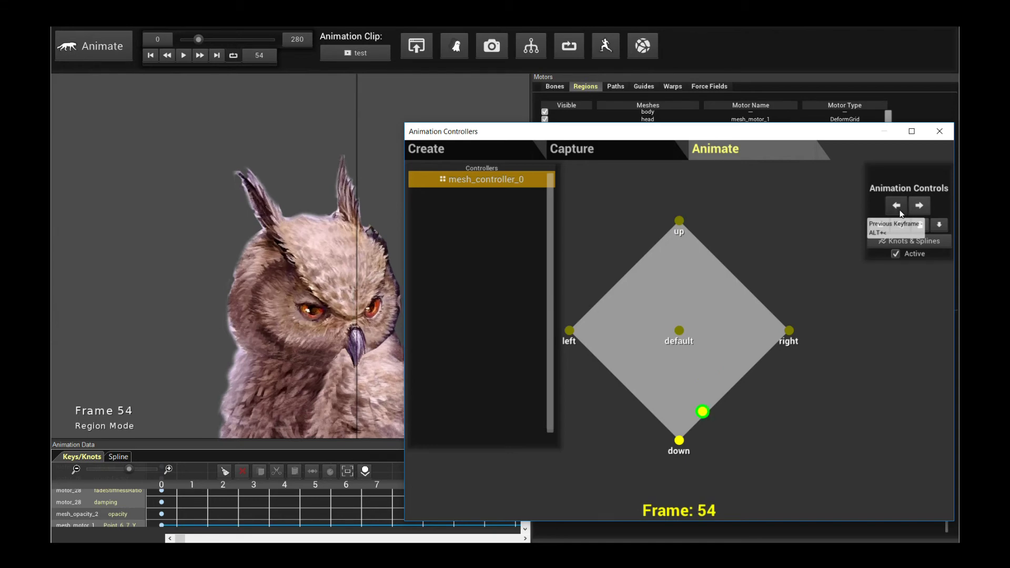
click(901, 211)
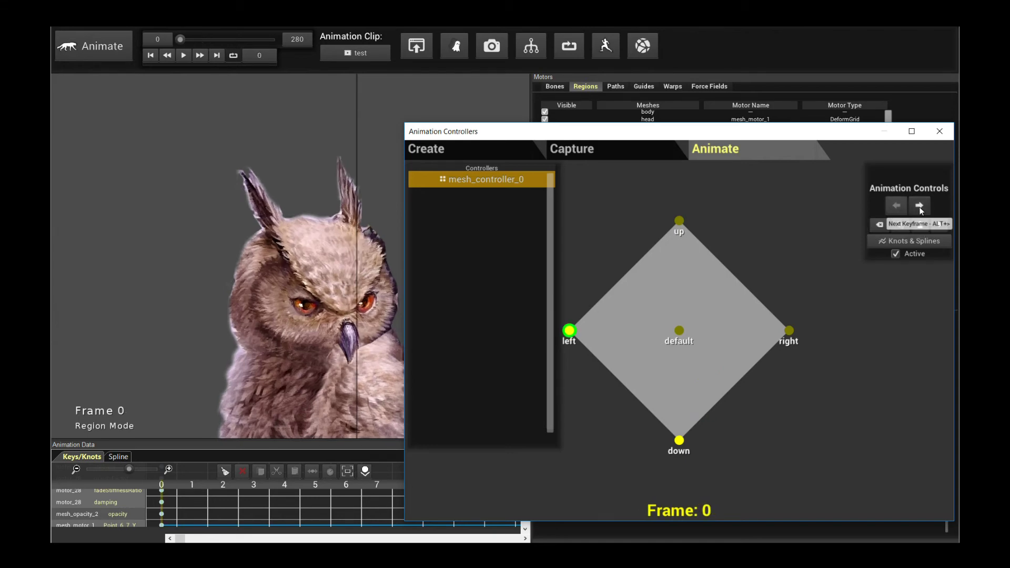
click(919, 206)
click(919, 206)
click(919, 207)
click(919, 206)
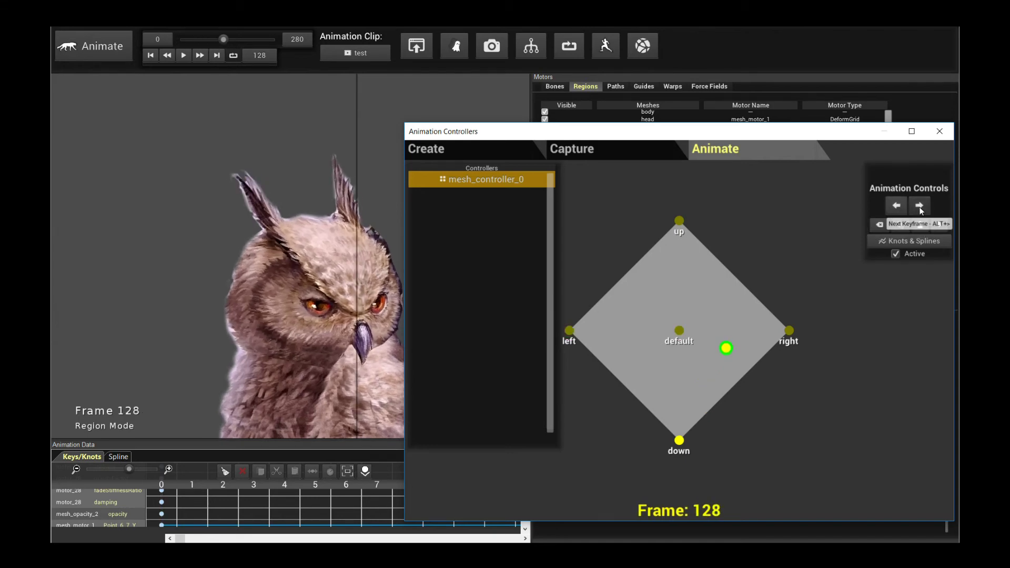
click(919, 207)
click(921, 208)
click(921, 207)
Step back to the keyframe at frame 128 and delete it.
click(897, 211)
click(896, 212)
click(896, 212)
click(880, 226)
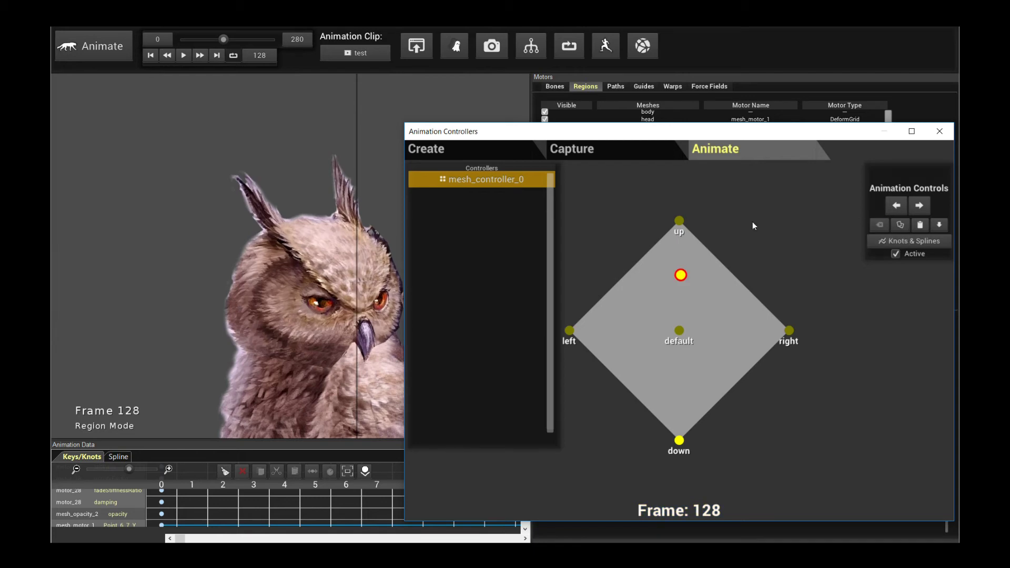
Step through the remaining keyframes around the deleted one to check them.
click(904, 211)
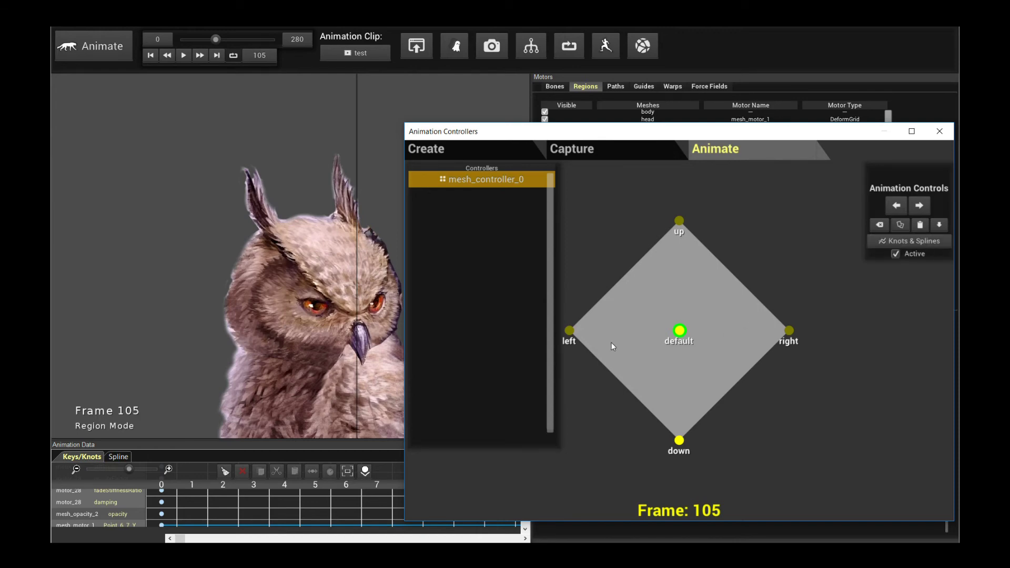
click(919, 205)
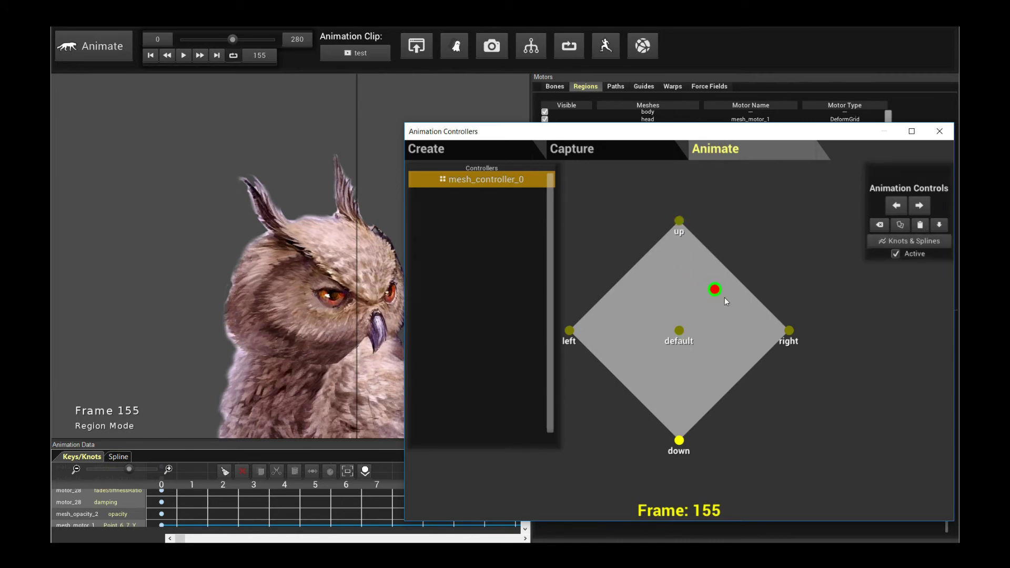
click(921, 204)
Key the handle's interpolated position at frame 123, and undo the new keyframe.
drag(234, 42, 224, 44)
click(699, 283)
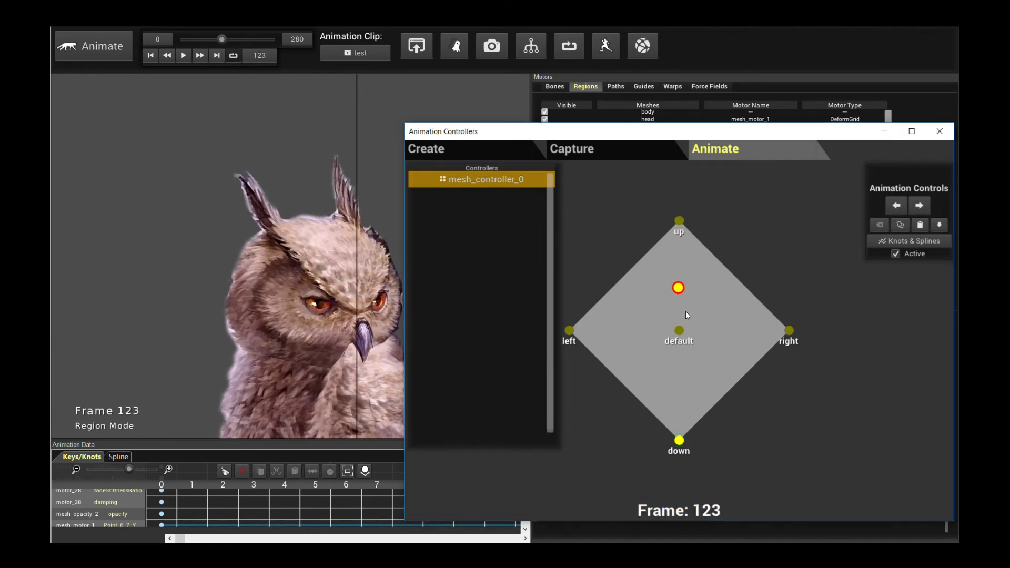
click(939, 227)
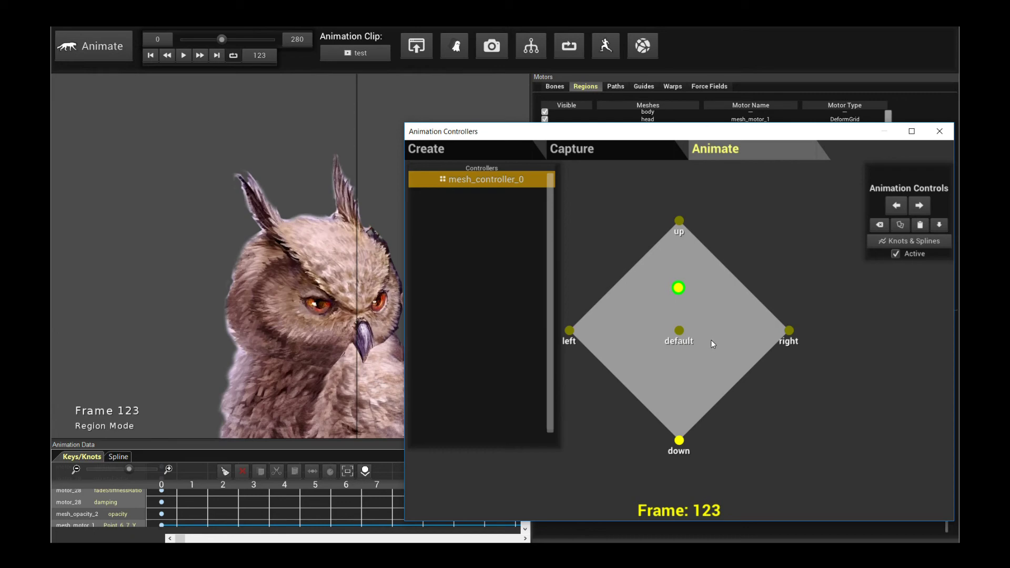
key(ctrl+z)
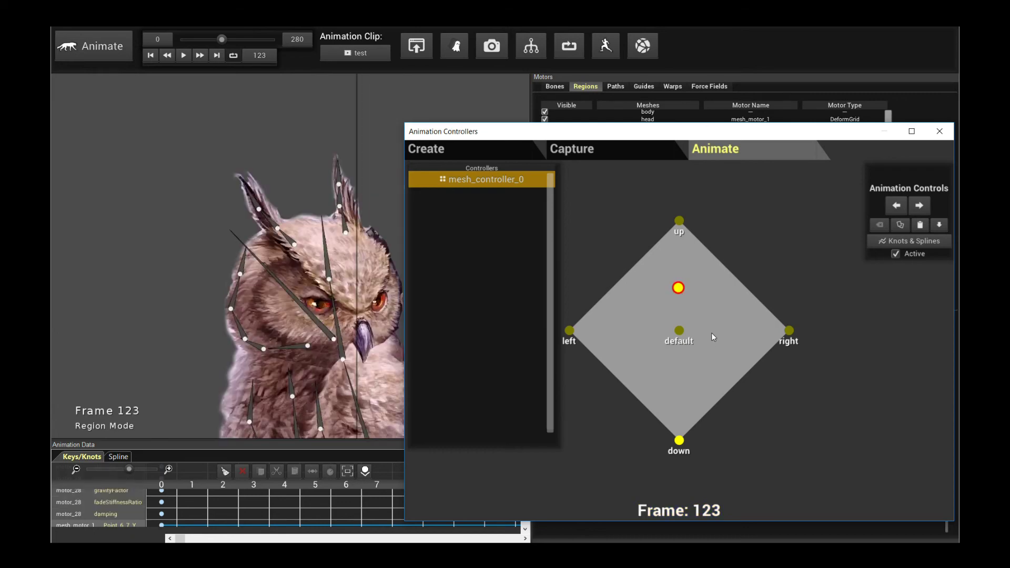
Redo the handle key at frame 123 and clear all tracks from the Keys/Knots timeline.
key(ctrl+y)
click(179, 496)
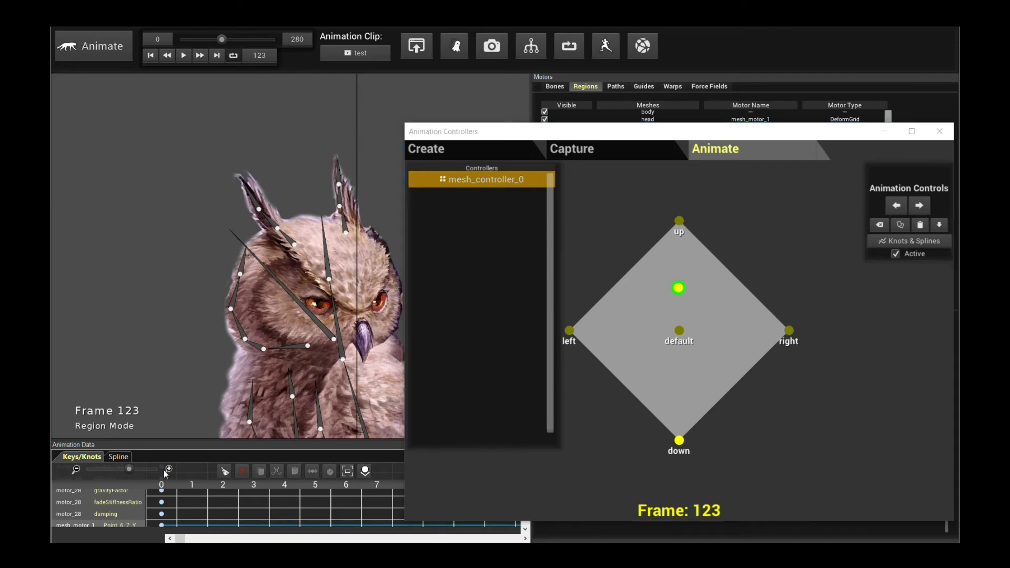
click(224, 472)
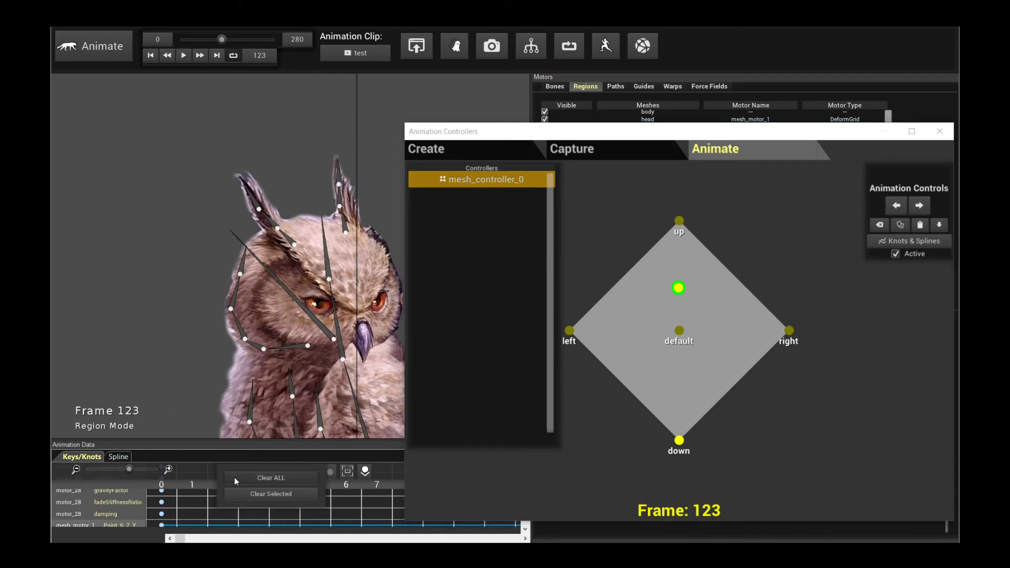
click(235, 478)
Enlarge the animation data area and add mesh_controller_0's position channels to the knots and splines timeline.
drag(258, 439, 239, 379)
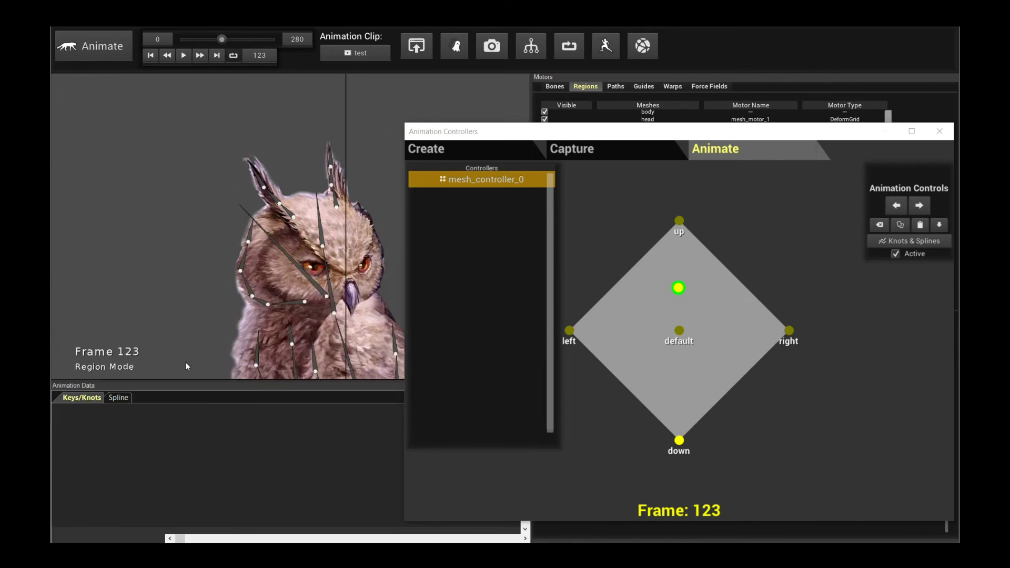
click(118, 397)
click(319, 411)
click(323, 427)
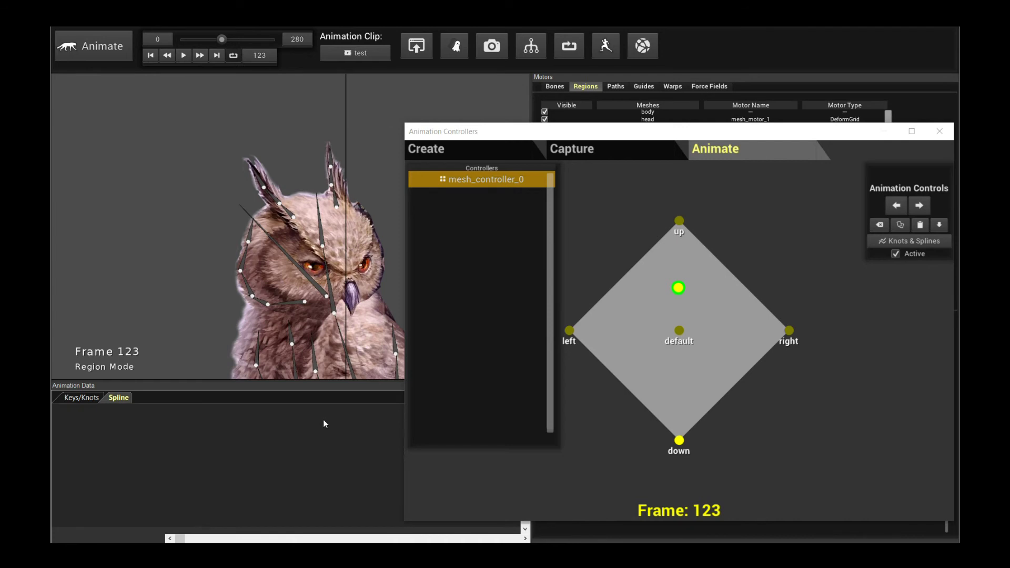
click(82, 398)
click(929, 403)
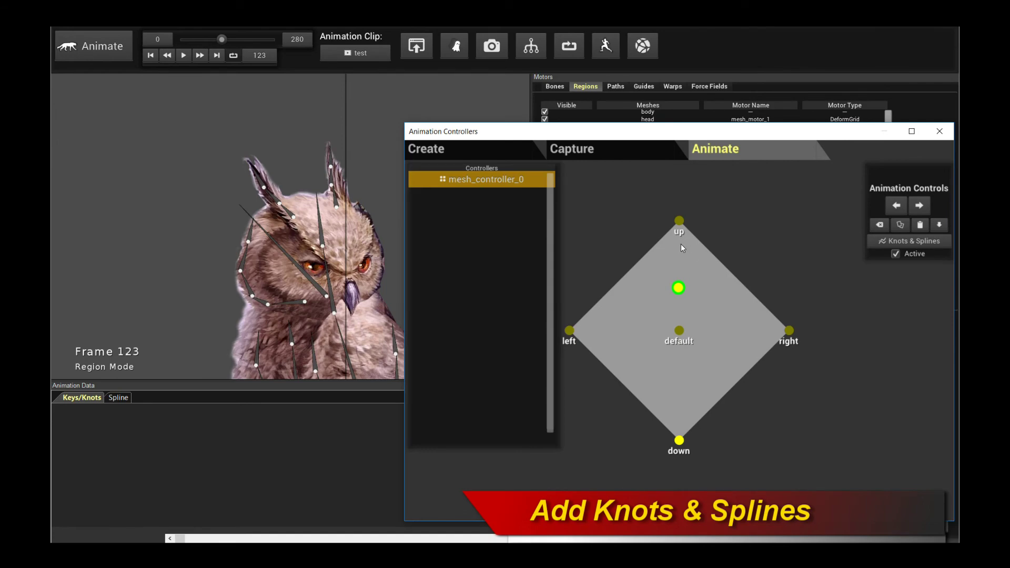
click(918, 244)
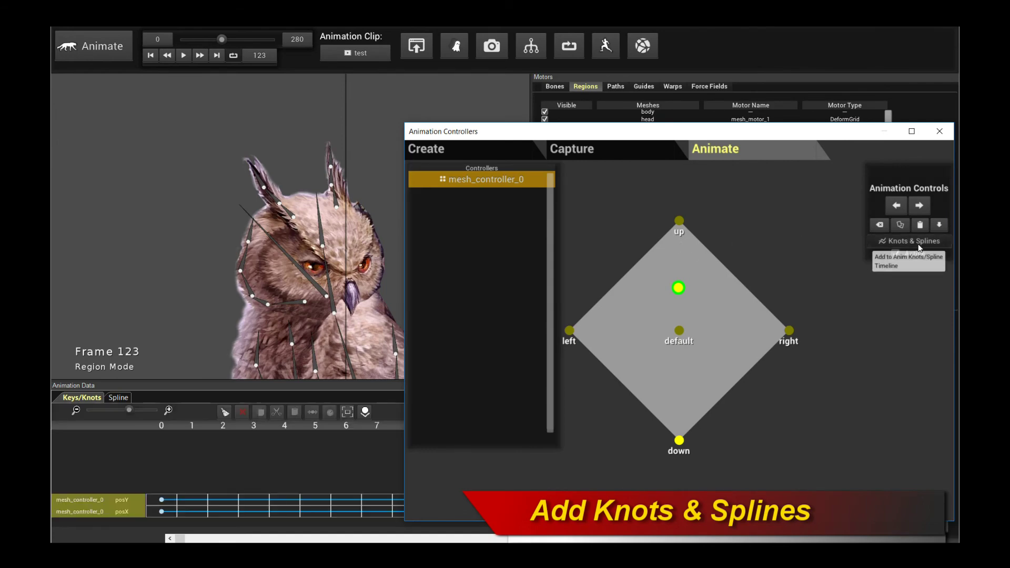
Uncover the timeline and examine the controller's posX and posY keys along its length.
drag(437, 131, 615, 139)
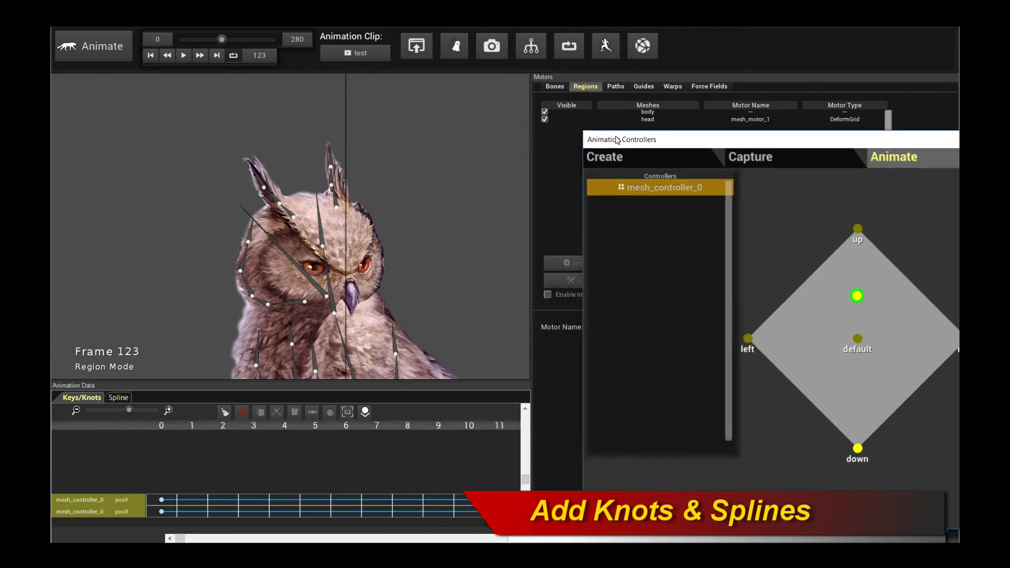
drag(114, 409, 96, 409)
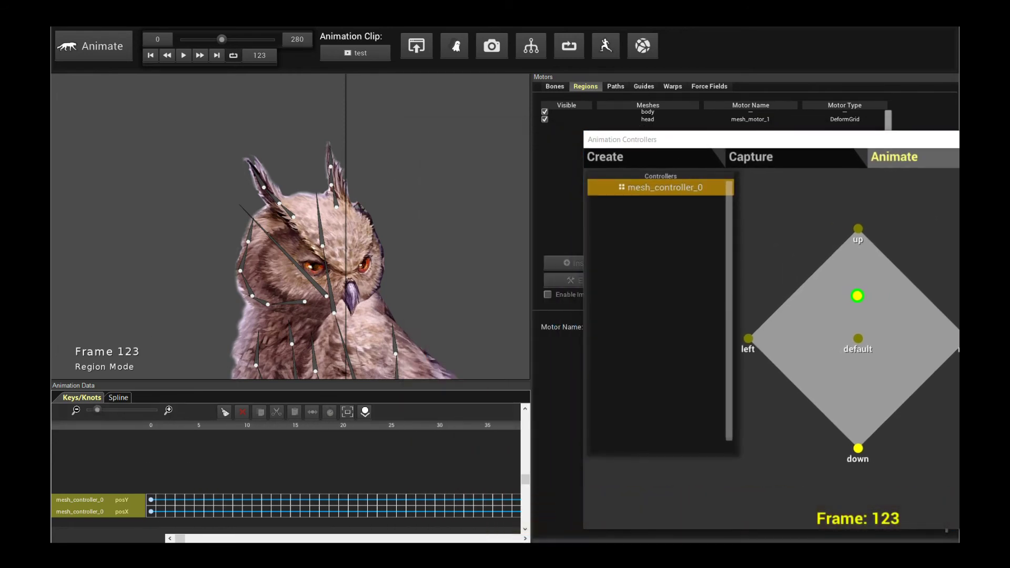
scroll(333, 505, right, 10)
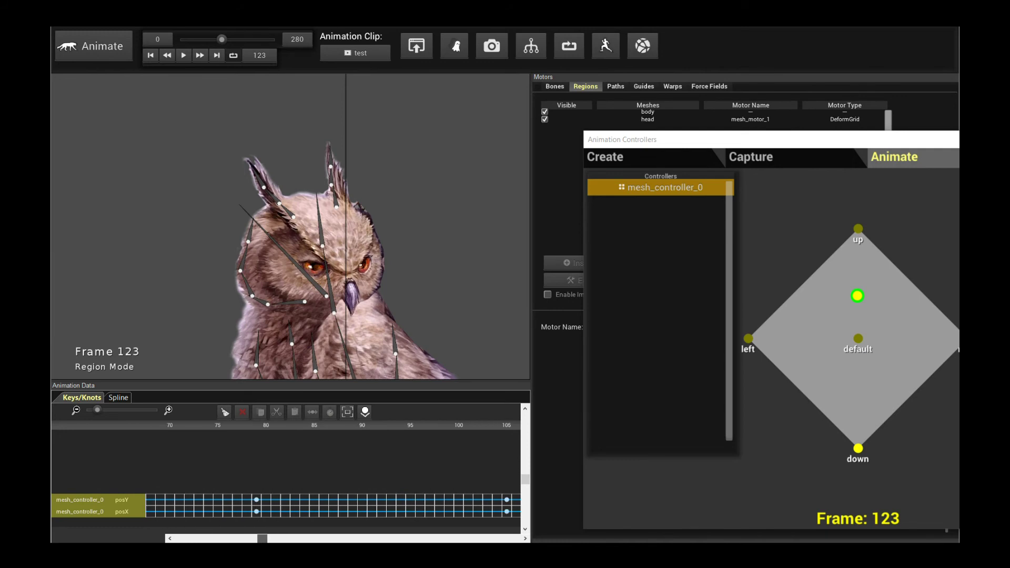
scroll(333, 505, right, 20)
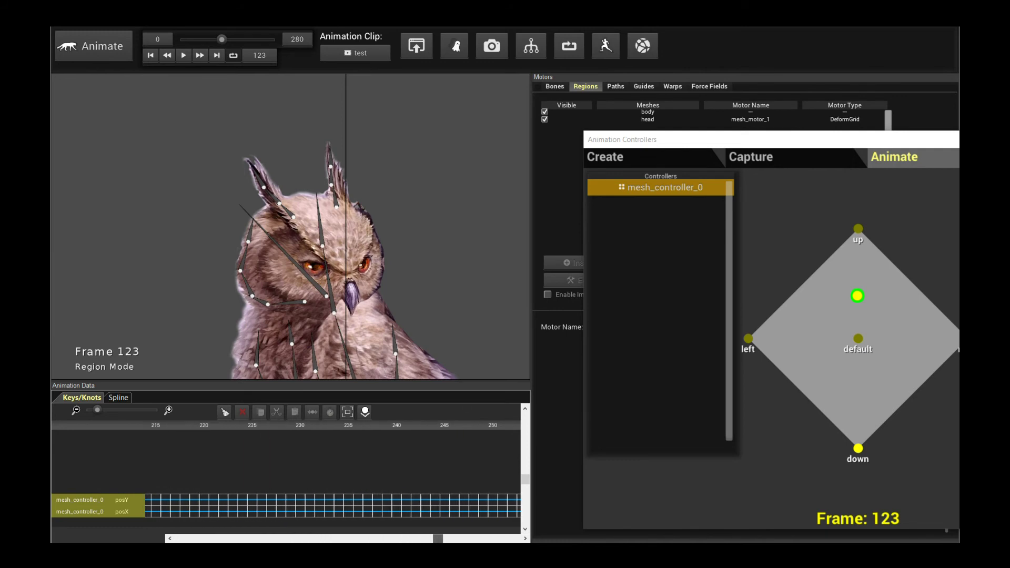
drag(496, 538, 145, 515)
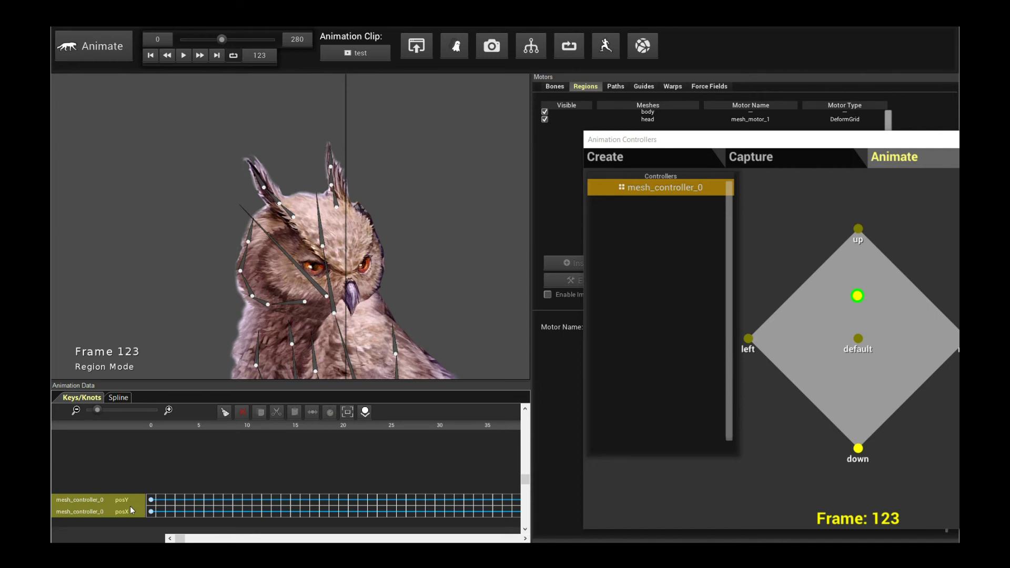
mouse_move(180, 539)
mouse_down()
mouse_move(411, 540)
mouse_move(172, 530)
mouse_up()
Show the controller's posX spline and slightly raise its control point between the knots at frames 54 and 79.
click(118, 399)
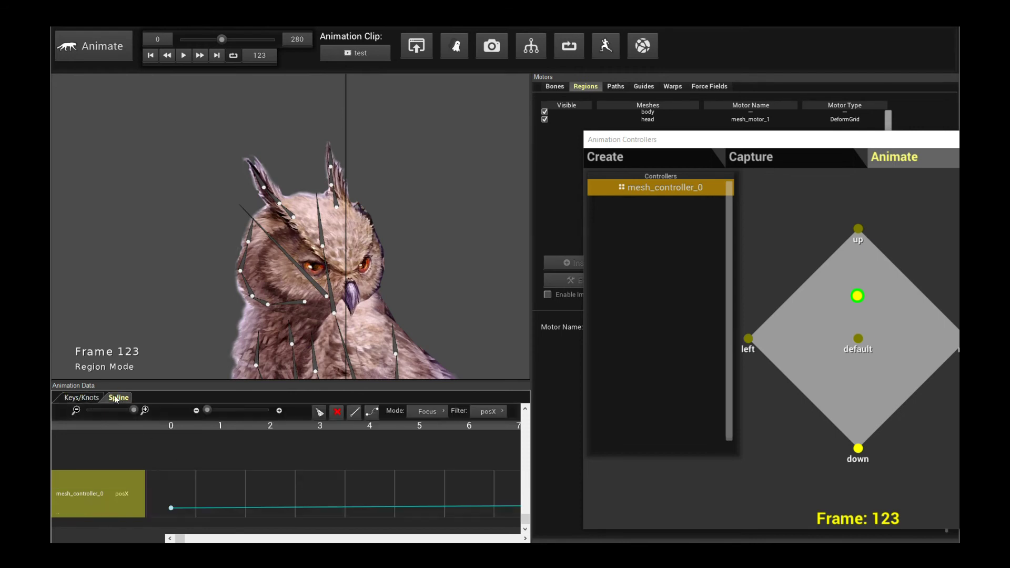
drag(126, 409, 83, 413)
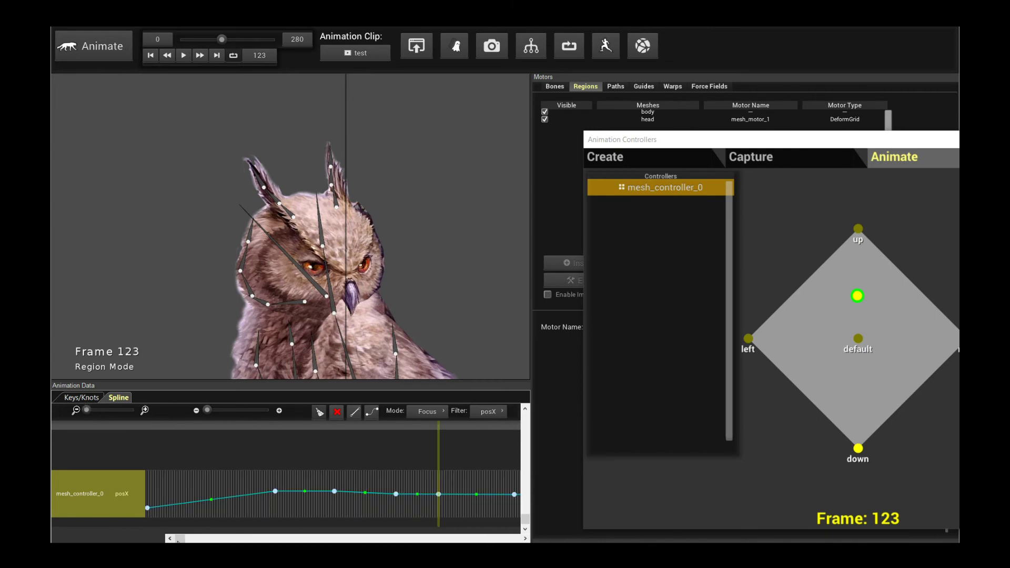
drag(241, 538, 190, 539)
mouse_move(87, 409)
mouse_down()
mouse_move(102, 415)
mouse_move(86, 411)
mouse_up()
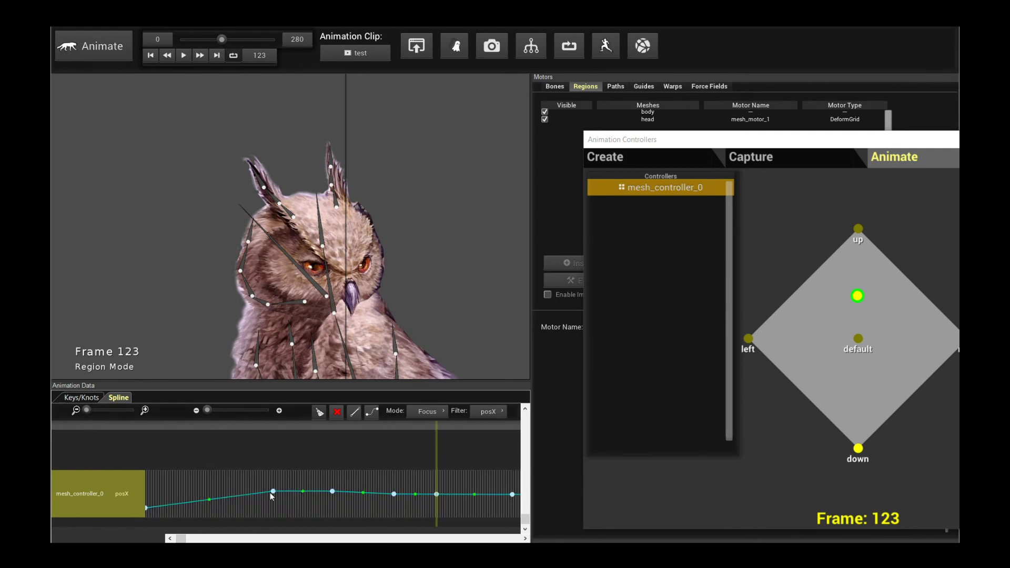
drag(303, 490, 302, 488)
click(302, 489)
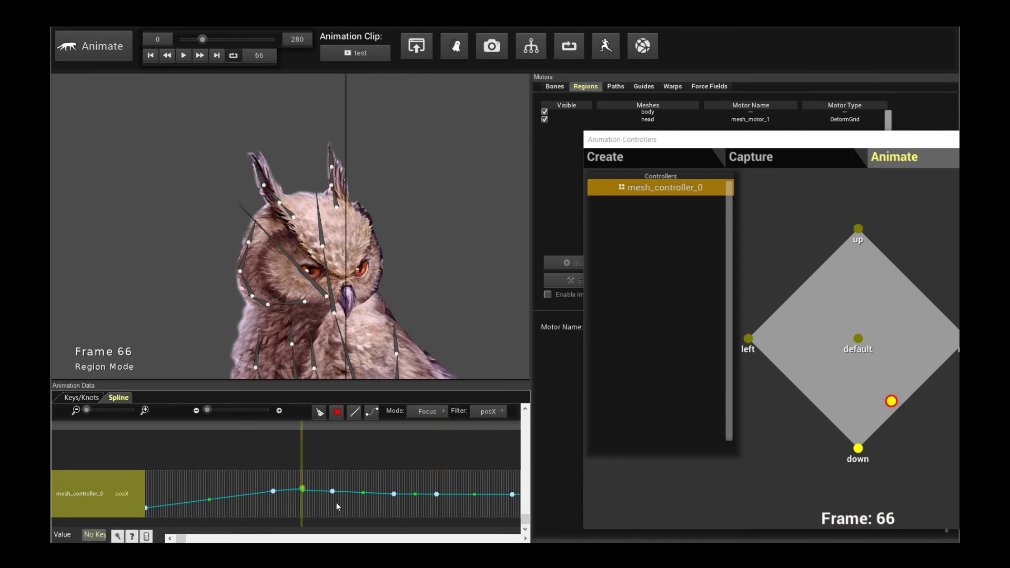
Set the spline mode to All to show both position curves, and reposition the Animation Controllers window to reveal the whole polygon.
click(437, 410)
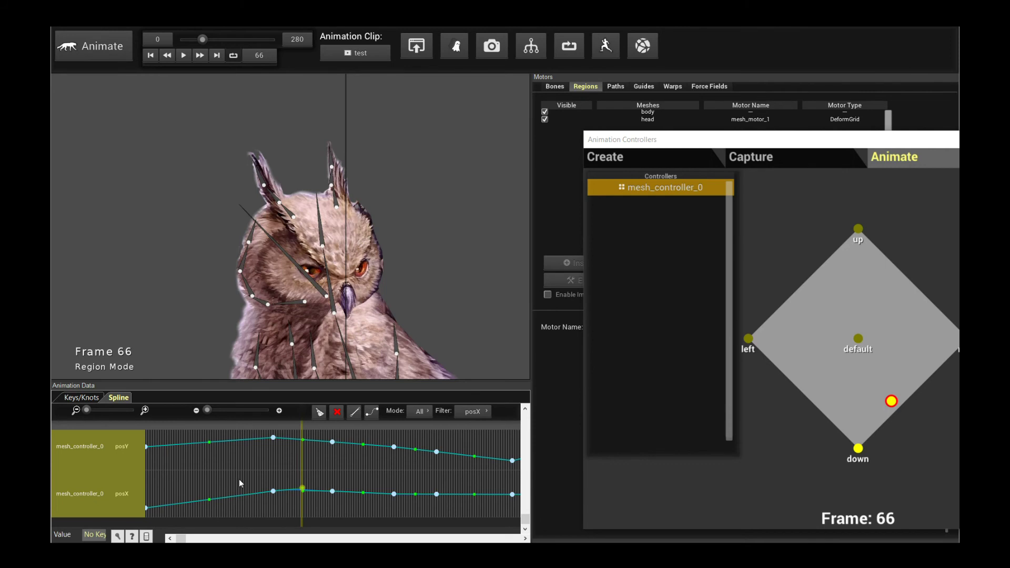
scroll(240, 478, up, 1)
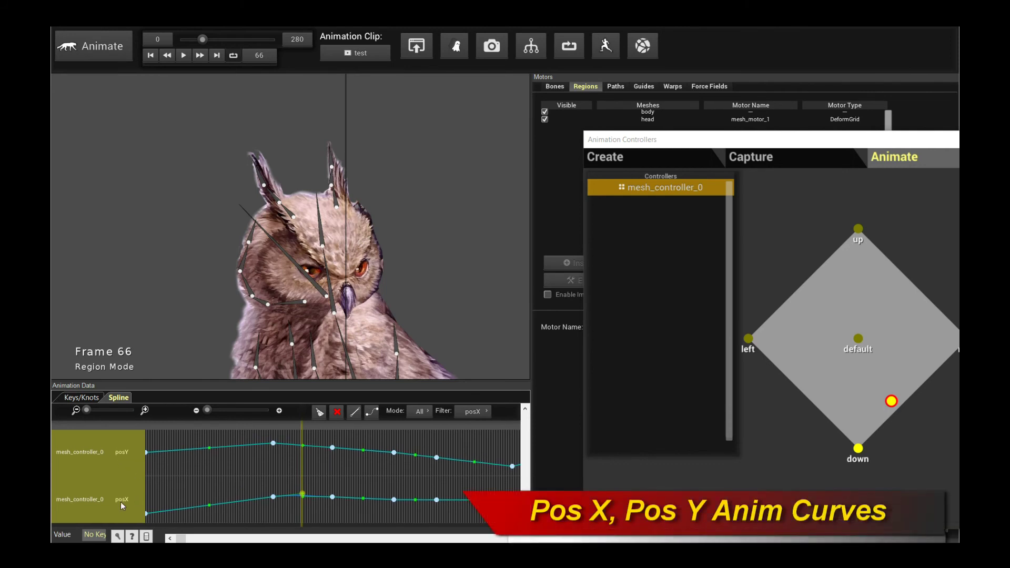
drag(702, 140, 613, 119)
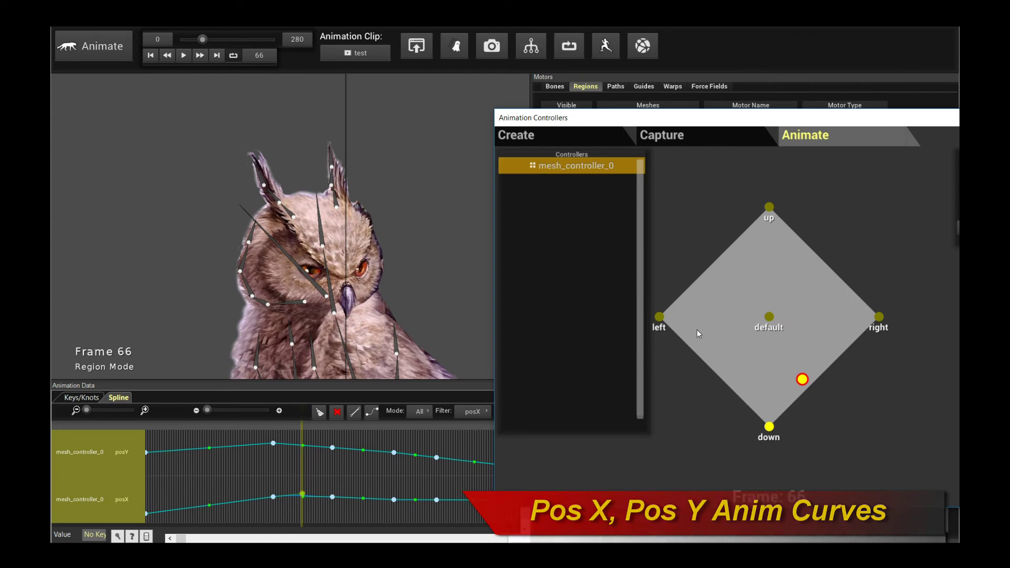
click(389, 465)
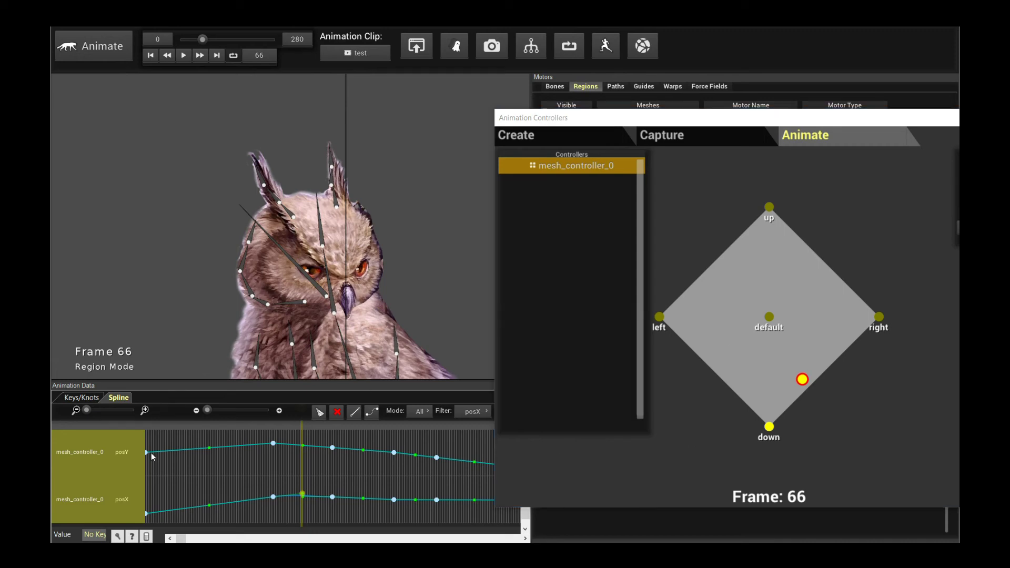
mouse_move(180, 538)
mouse_down()
mouse_move(363, 538)
mouse_move(181, 538)
mouse_up()
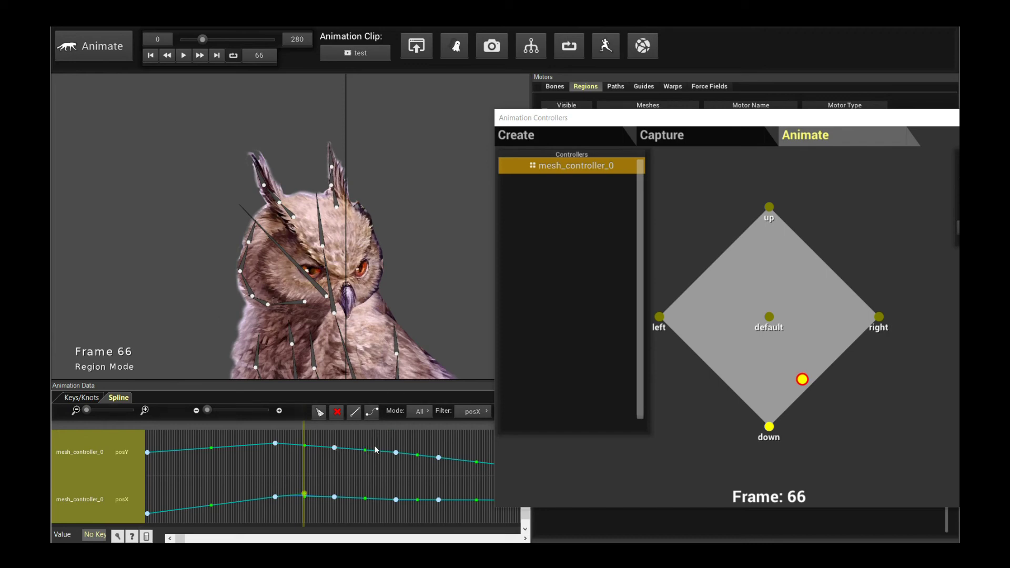
Key the handle at frame 66 midway between default and right, and move it just below and left of default.
scroll(254, 314, up, 3)
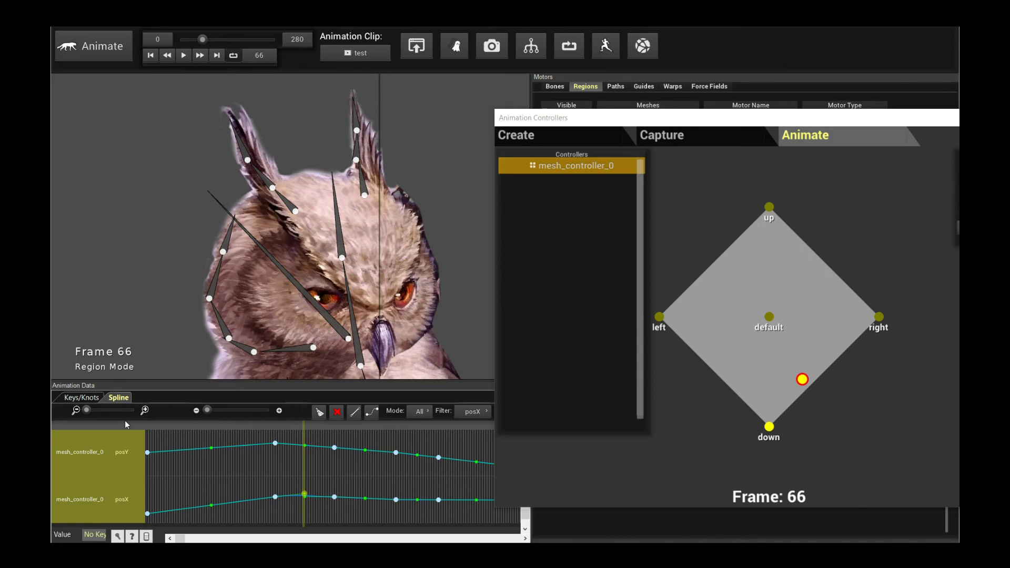
click(95, 411)
mouse_move(95, 409)
mouse_down()
mouse_move(108, 410)
mouse_move(92, 412)
mouse_up()
drag(802, 379, 819, 320)
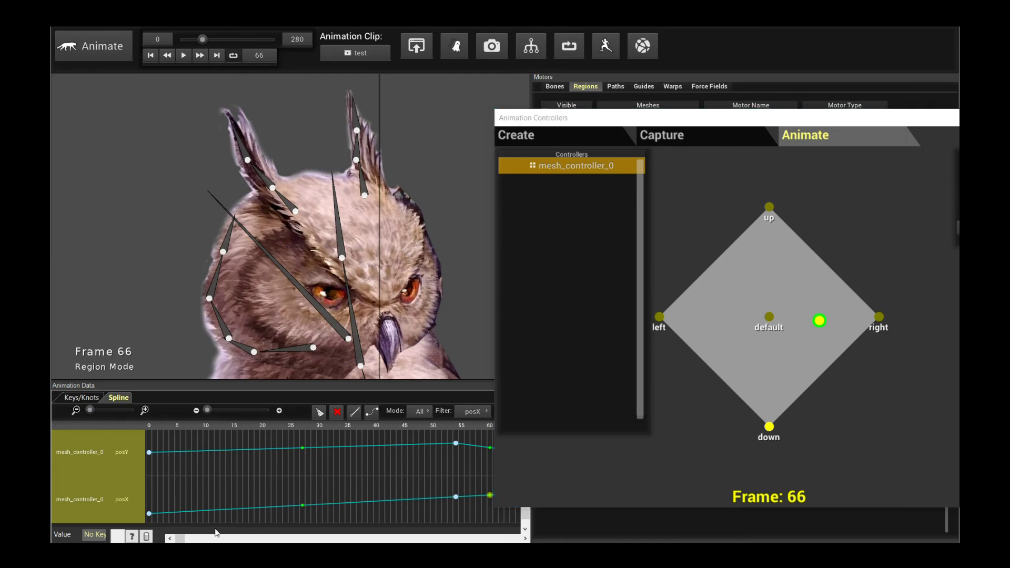
drag(181, 538, 206, 538)
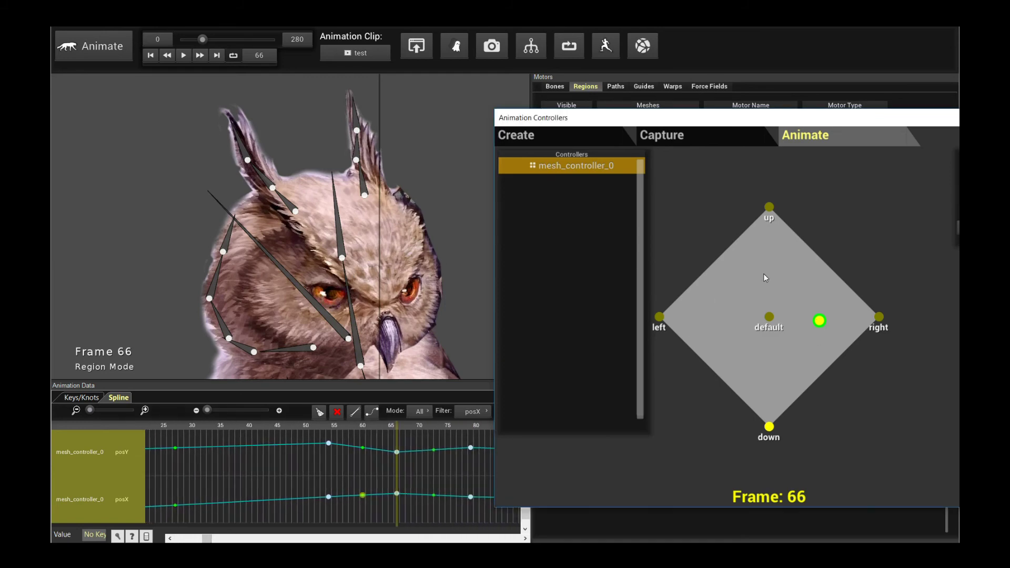
drag(819, 320, 755, 358)
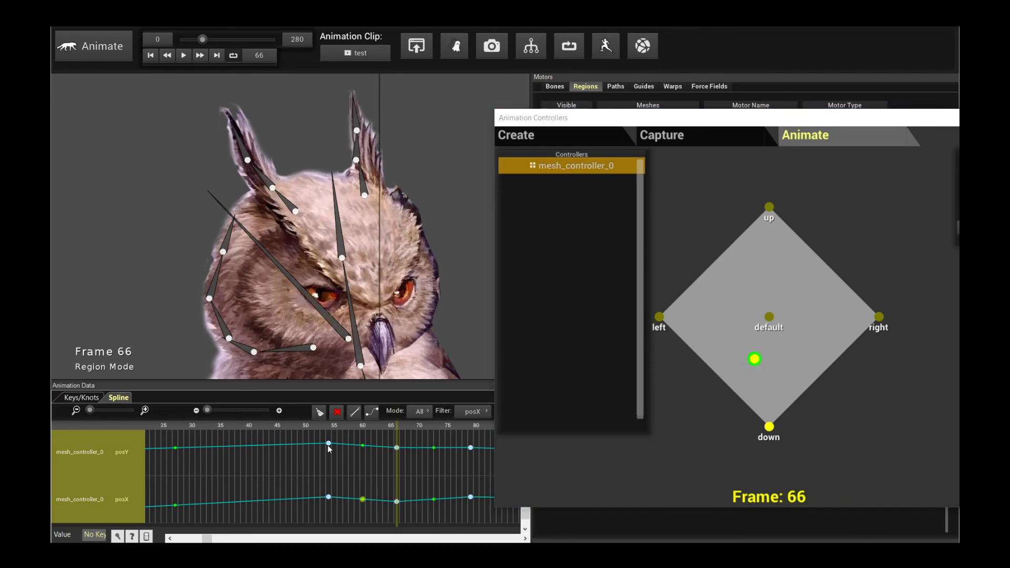
Lower the posY curve's control point at frame 60 and key the handle just below default at frame 83.
drag(362, 445, 362, 453)
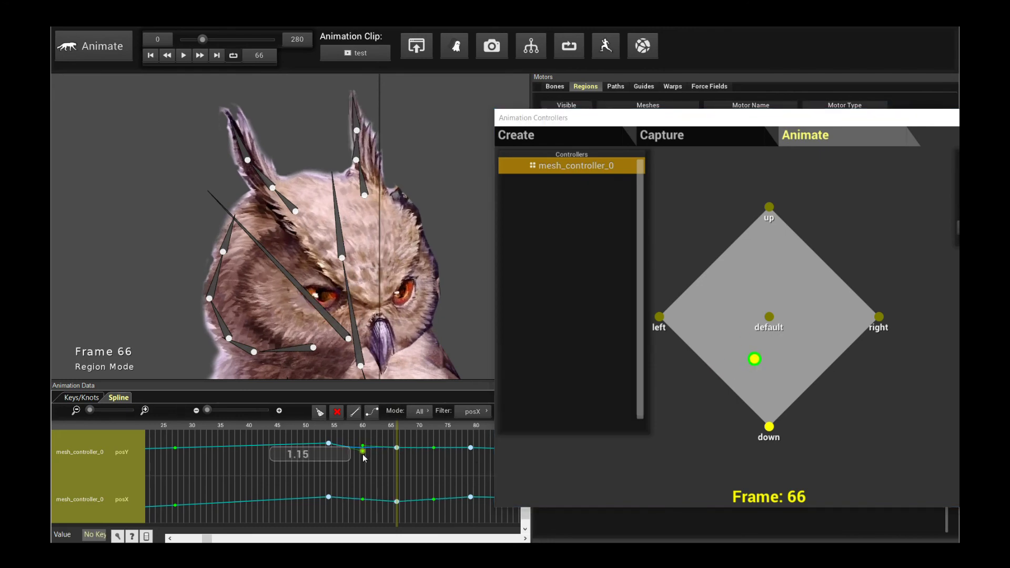
mouse_move(785, 364)
mouse_down()
mouse_move(811, 336)
mouse_move(800, 288)
mouse_move(736, 294)
mouse_move(734, 345)
mouse_move(773, 362)
mouse_up()
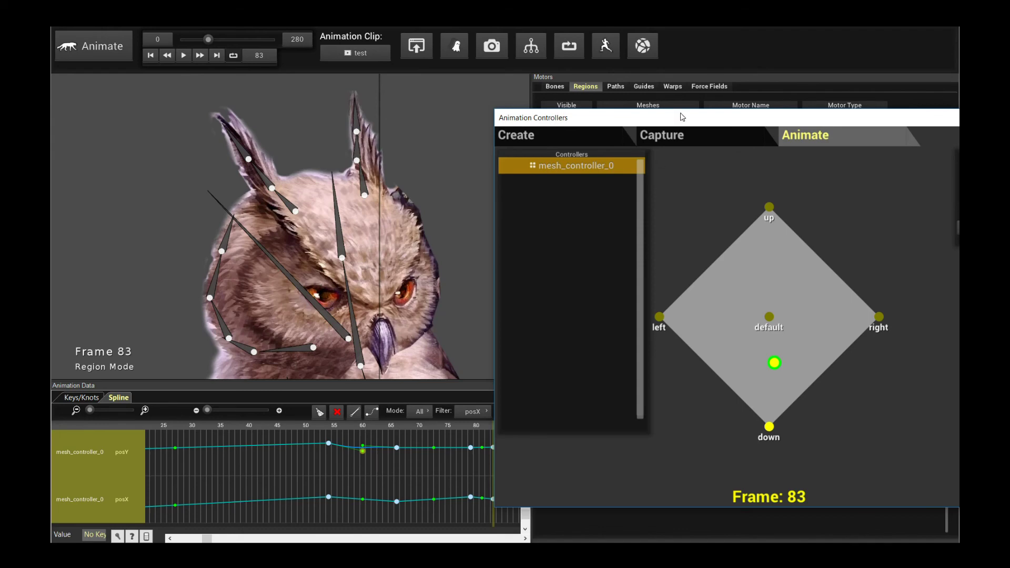
Close the Animation Controllers window, return to the Keys/Knots timeline, and clear the bone selection in the Regions view.
drag(677, 118, 448, 120)
click(795, 120)
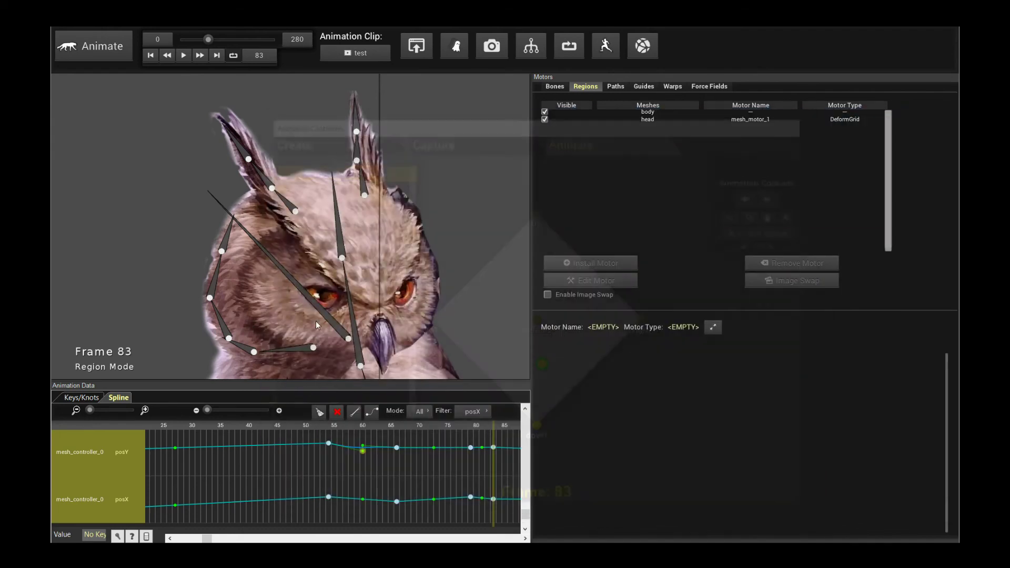
click(69, 398)
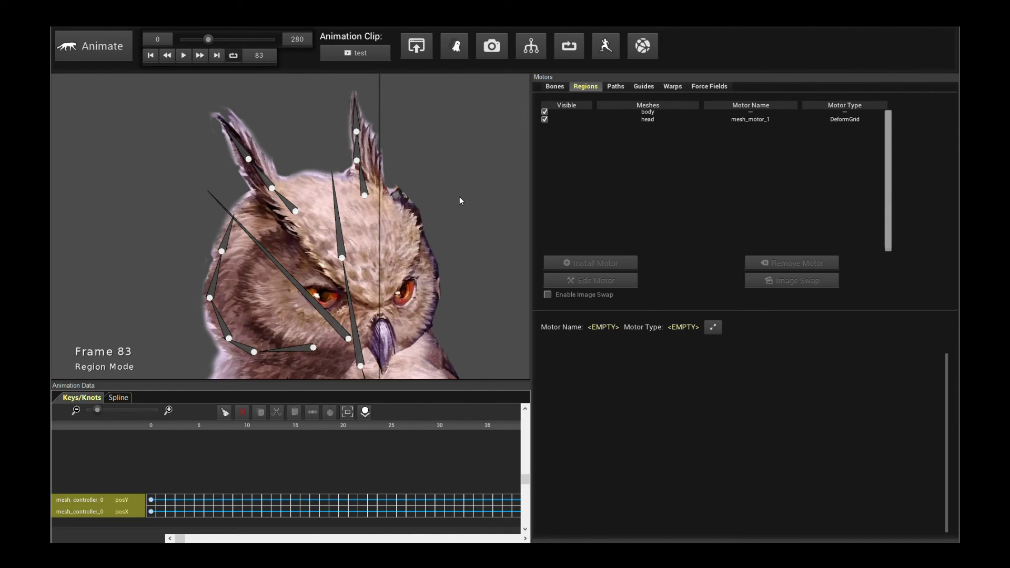
click(554, 86)
click(586, 88)
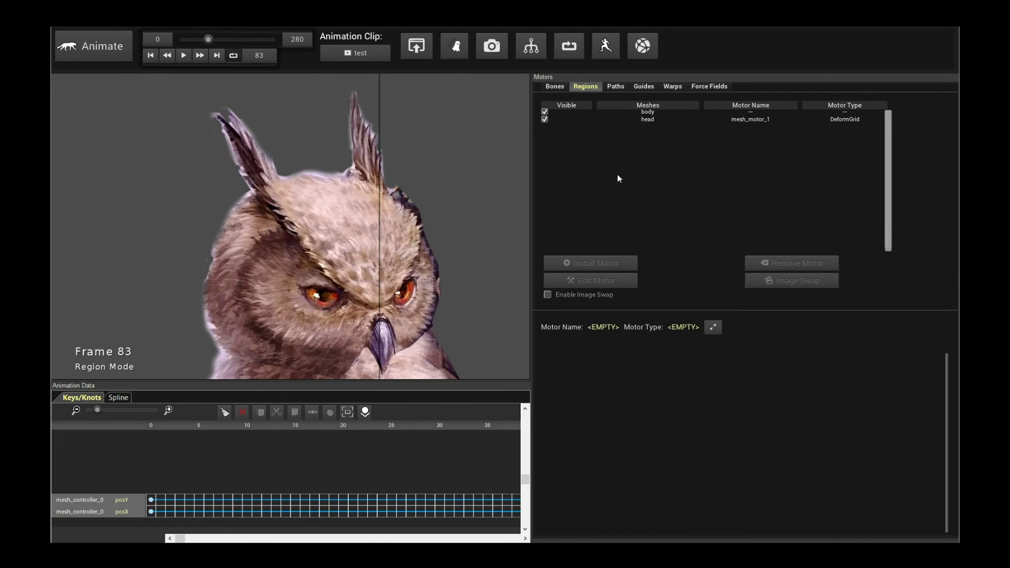
Select the owl's head region and open its driving controller, mesh_controller_0, for animating.
click(350, 230)
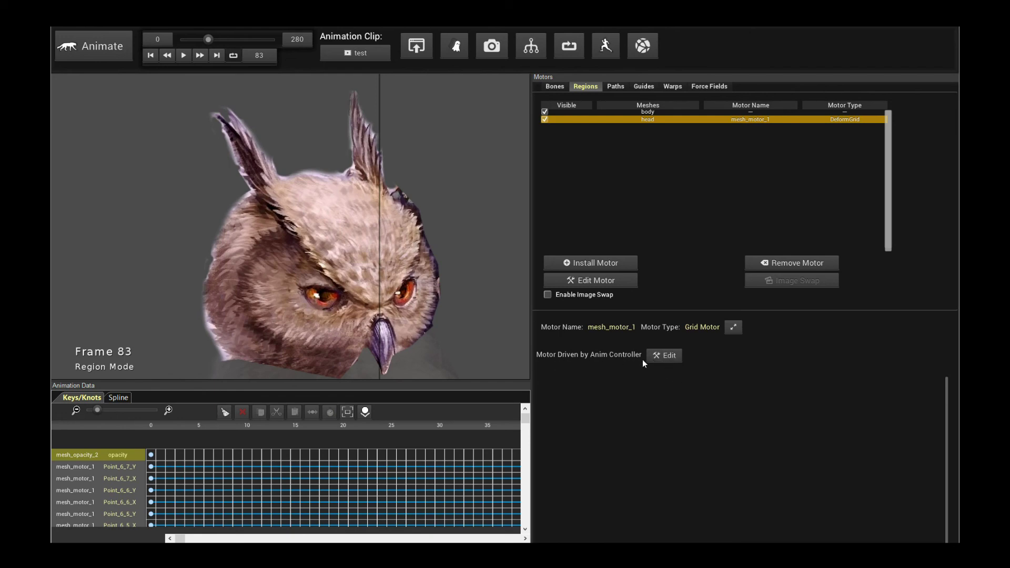
click(675, 361)
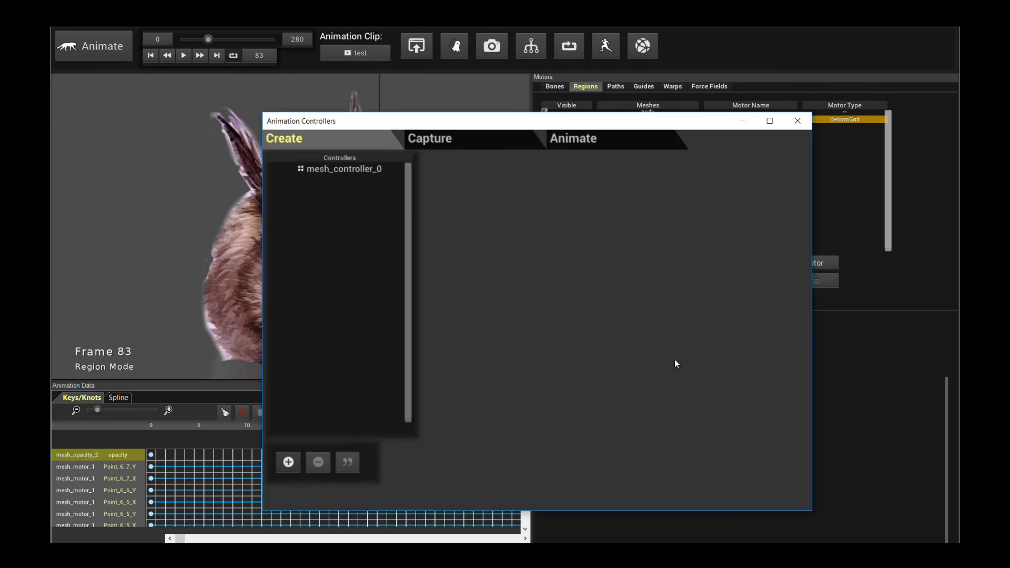
click(342, 169)
click(601, 143)
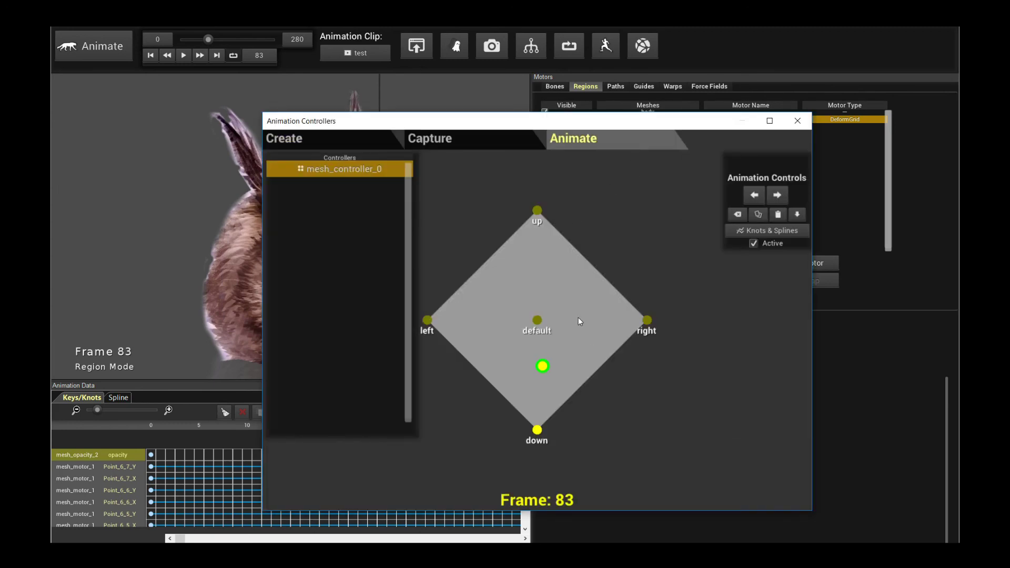
View the animation commands, close the Animation Controllers window, and deselect the head region.
click(173, 26)
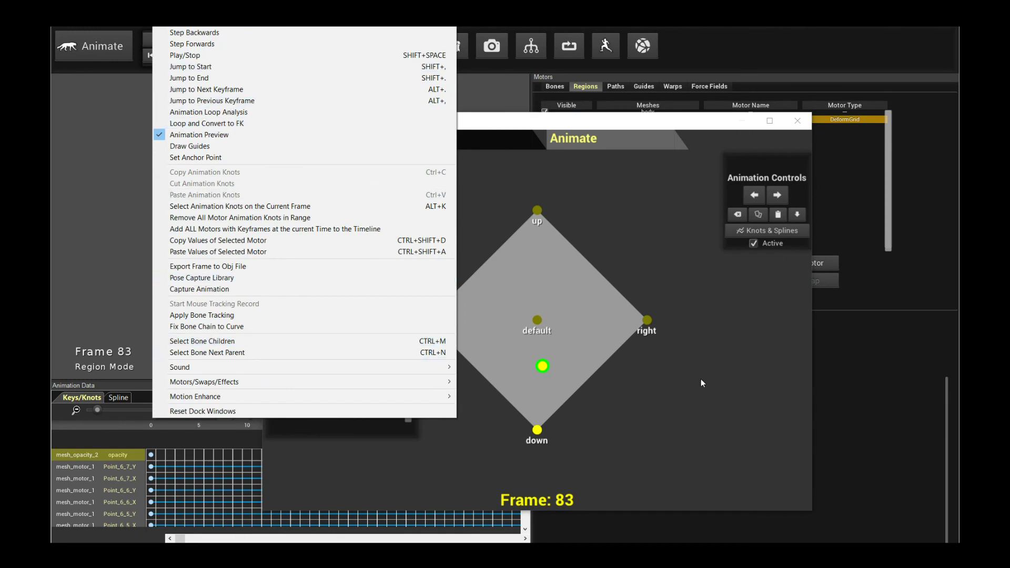
click(551, 136)
click(797, 120)
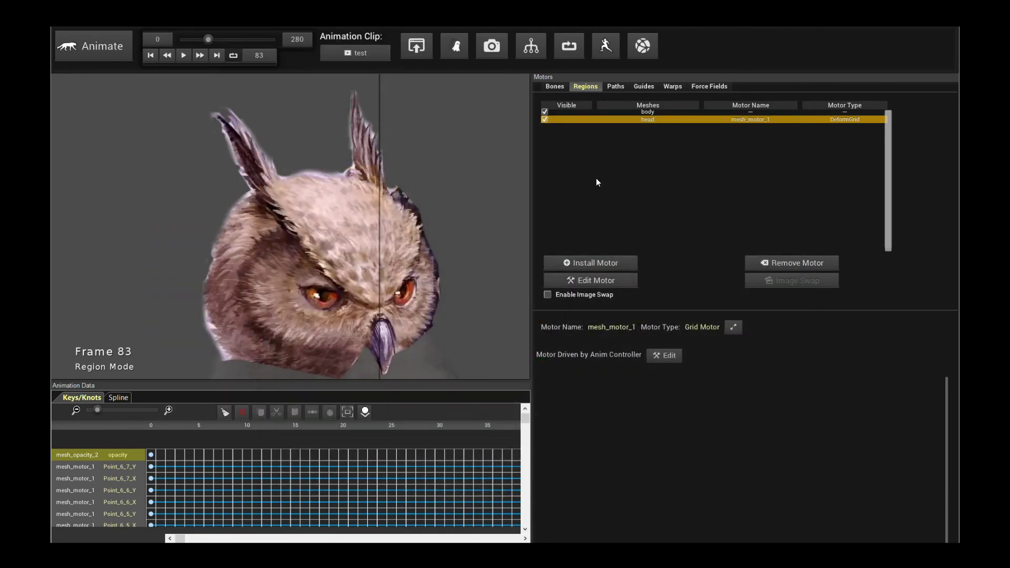
click(453, 201)
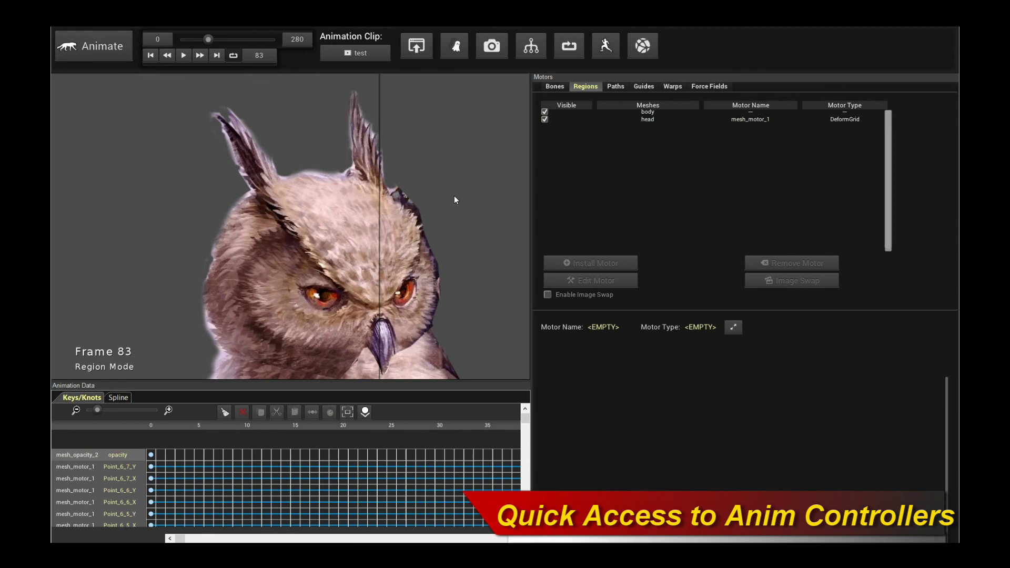
Open mesh_controller_0 for animating from the head region's driven motor and move the Animation Controllers window off the owl.
click(790, 119)
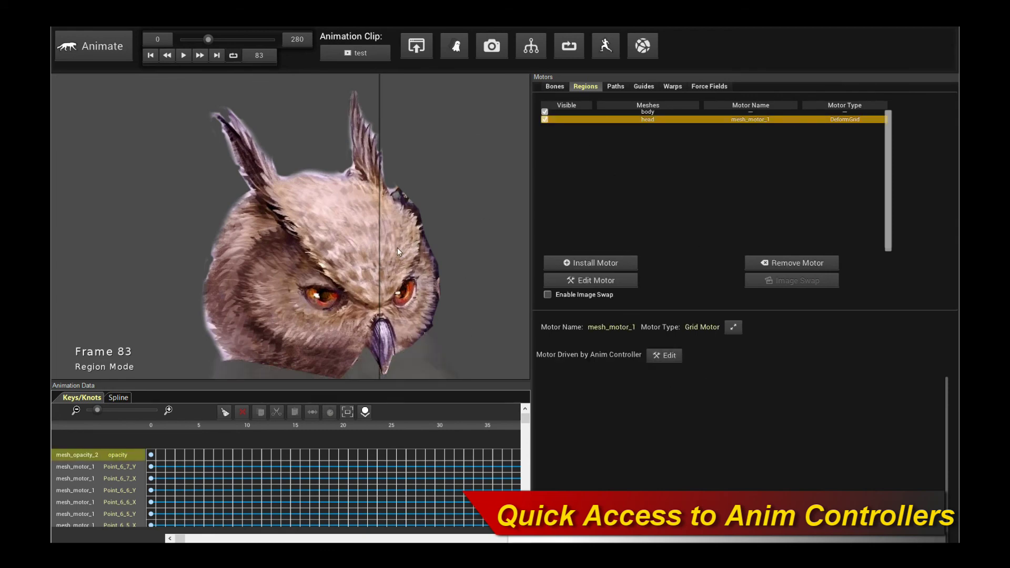
click(676, 358)
click(667, 144)
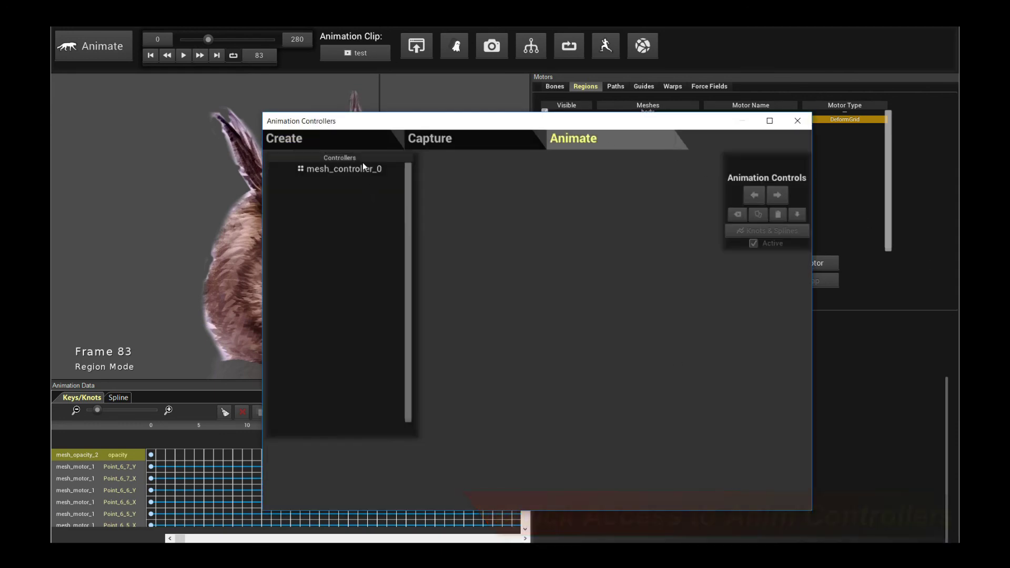
click(363, 167)
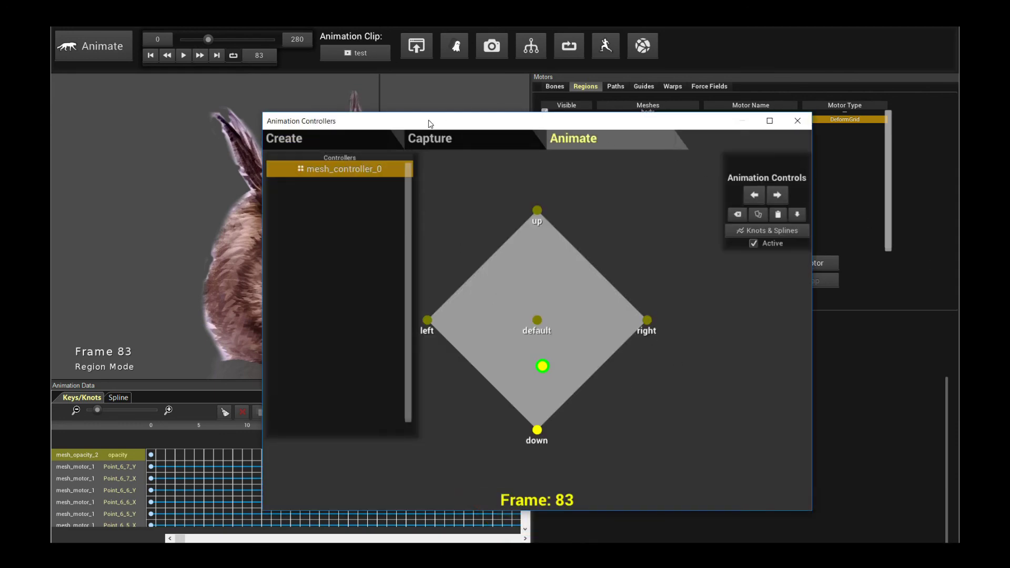
drag(429, 121, 615, 147)
Play back the owl's head animation, stop it, and scrub the timeline to frame 205.
key(space)
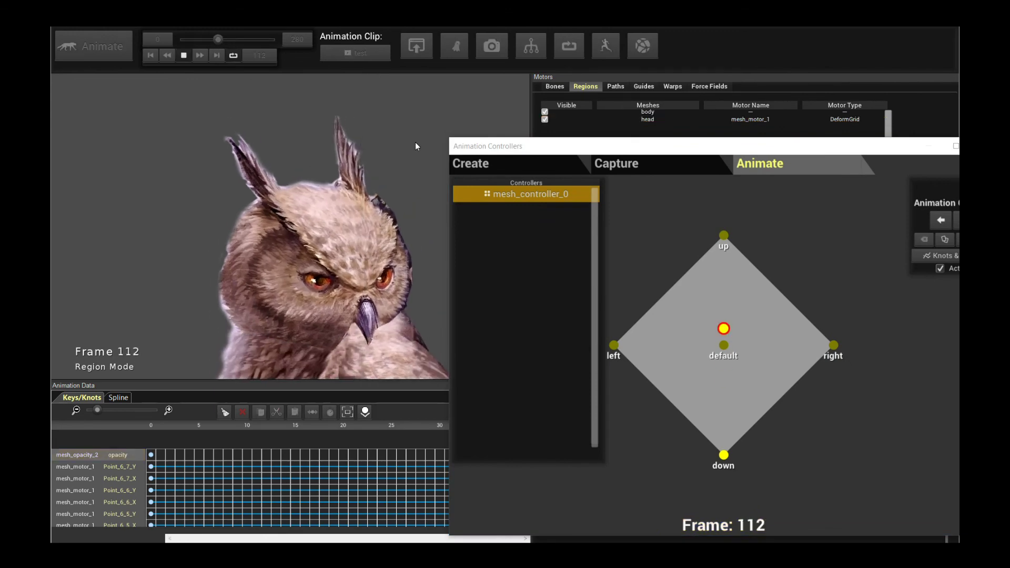
key(space)
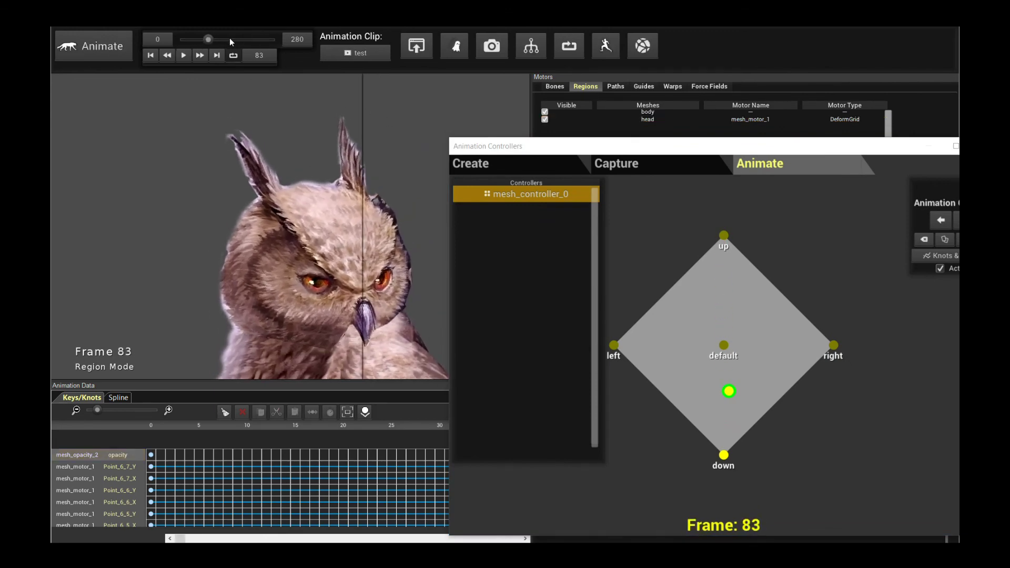
drag(208, 38, 250, 40)
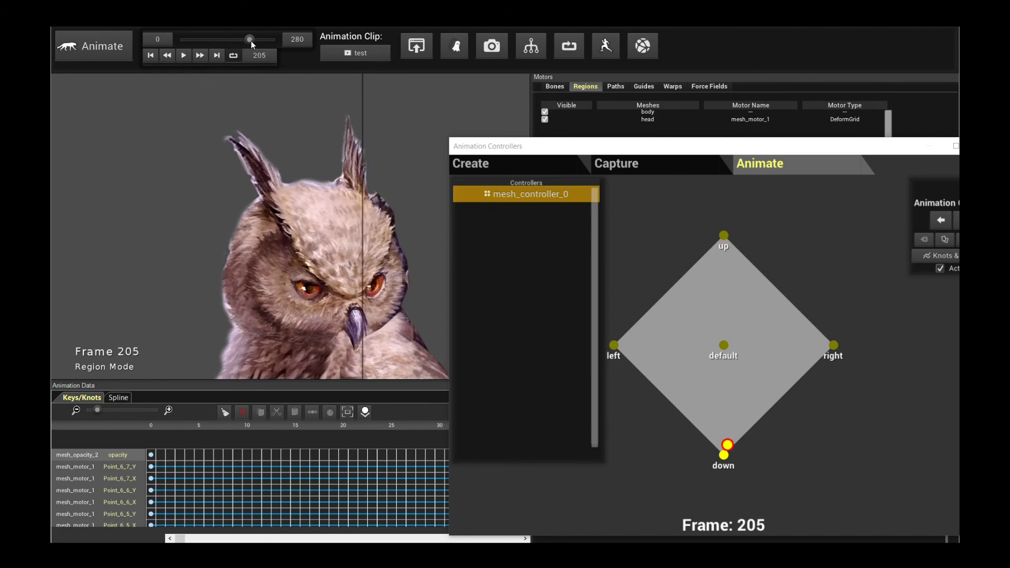